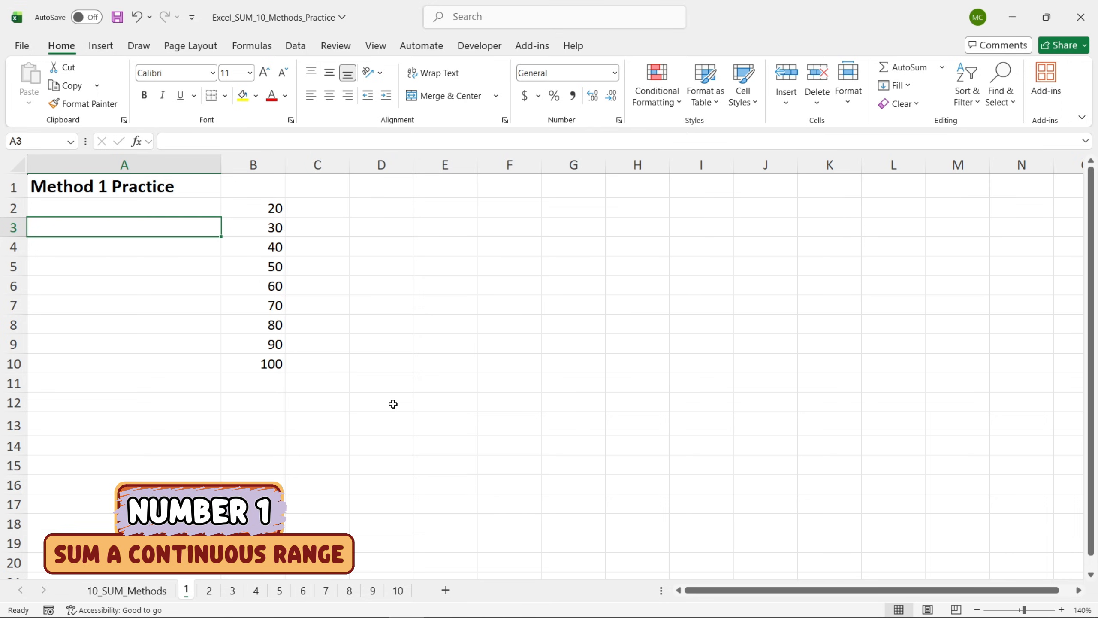
Use the SUM function's arguments dialog to total B2:B10 in cell A3
text(=)
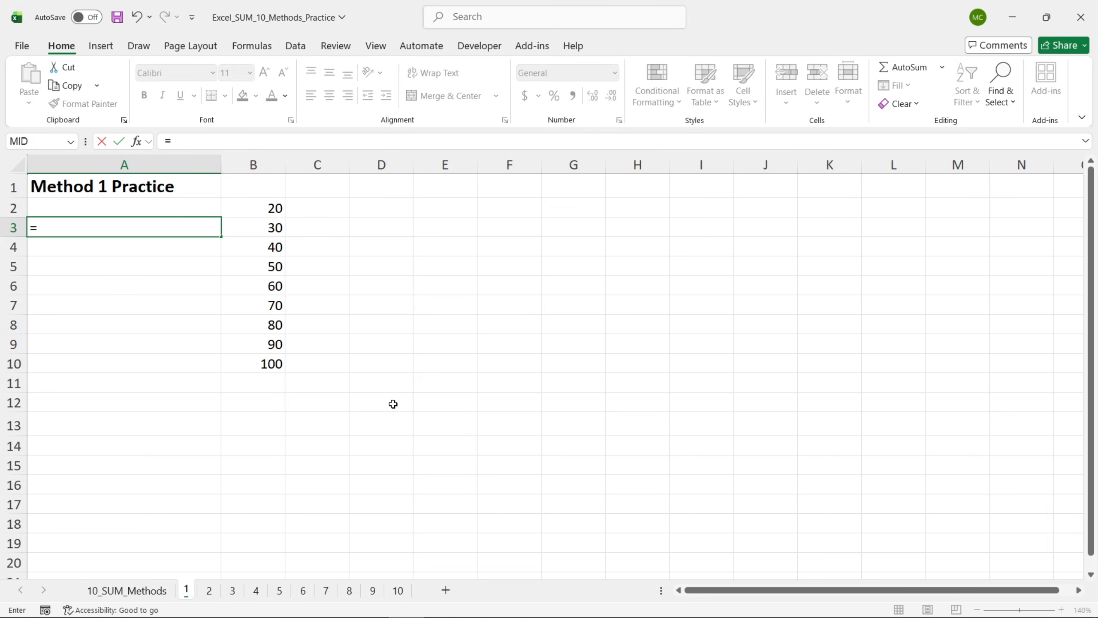
text(sum)
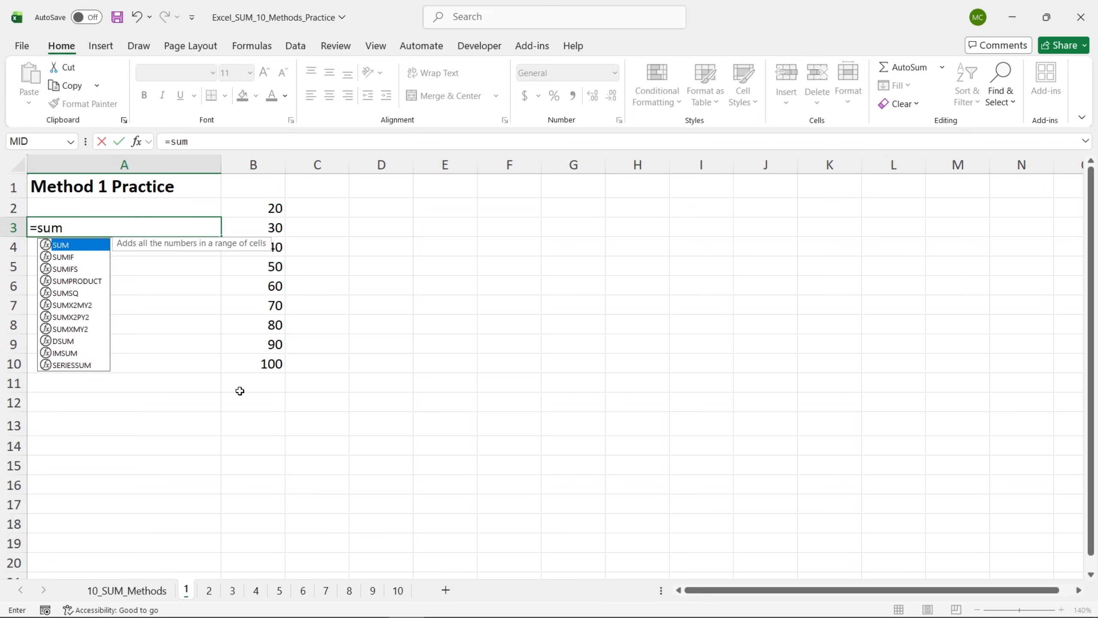
double_click(79, 245)
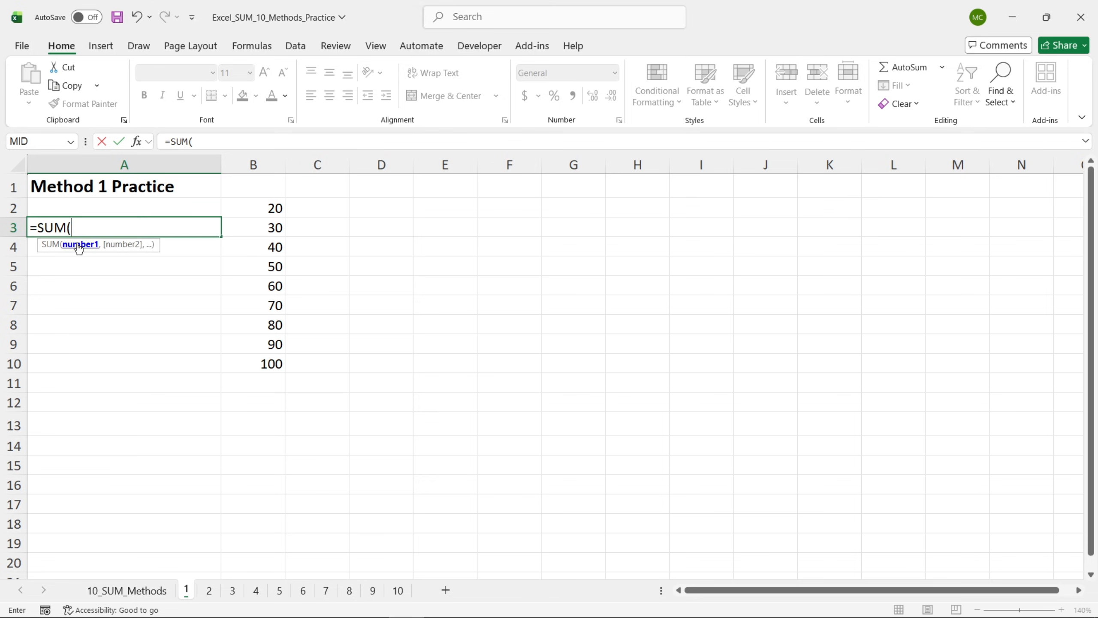
click(137, 142)
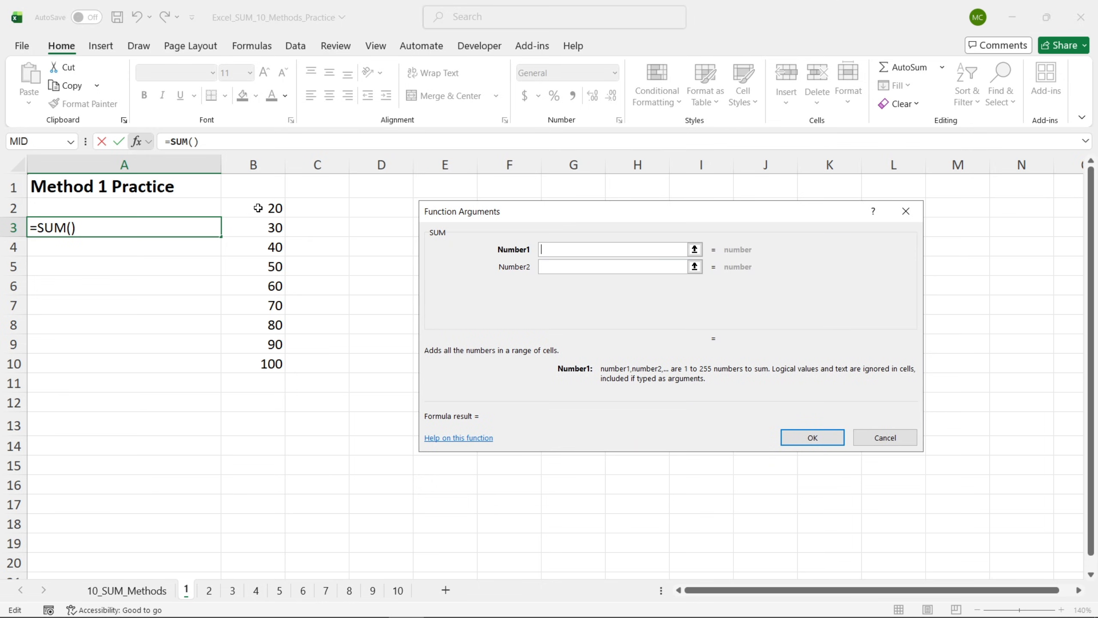
drag(258, 206, 257, 355)
click(798, 438)
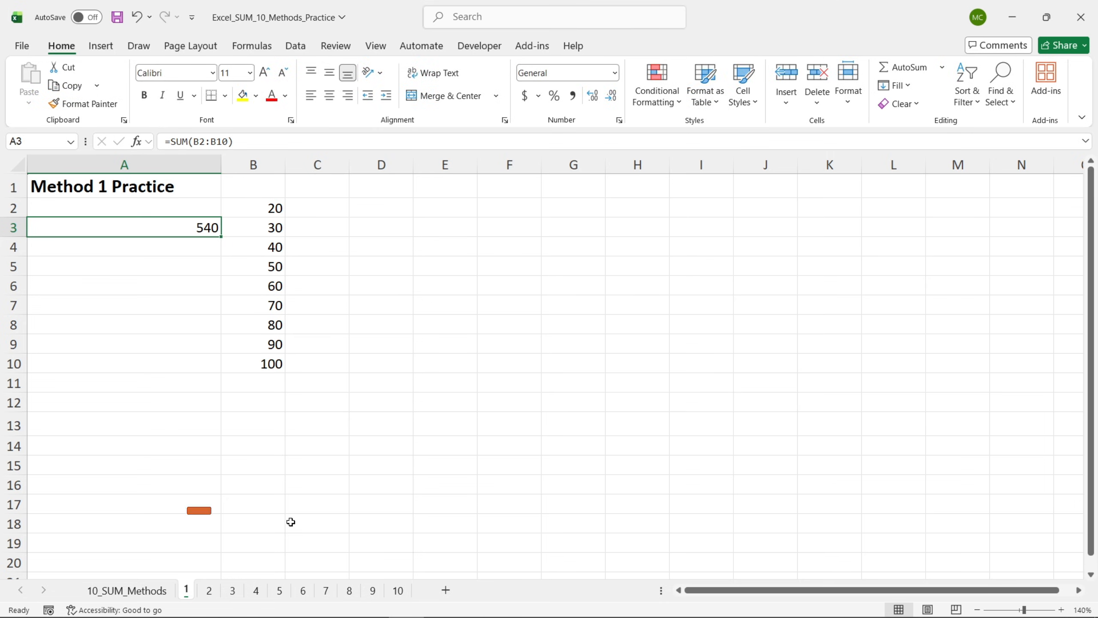
On sheet 2, use SUM's arguments dialog in cell A3 to add the non-adjacent cells B2, B5 and B8
click(209, 590)
click(407, 412)
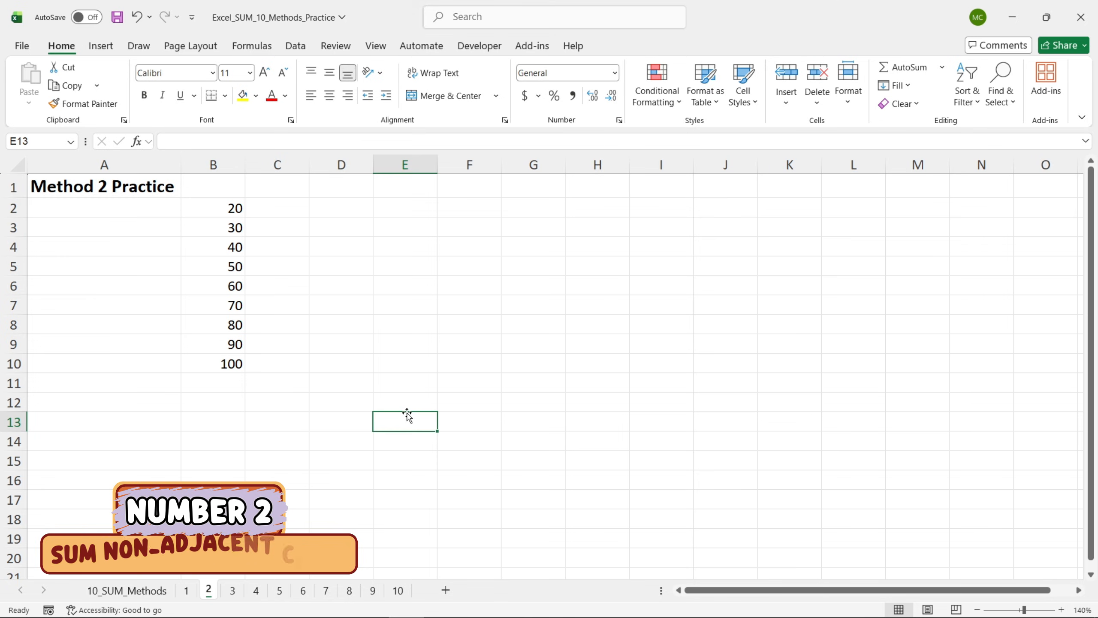
click(120, 231)
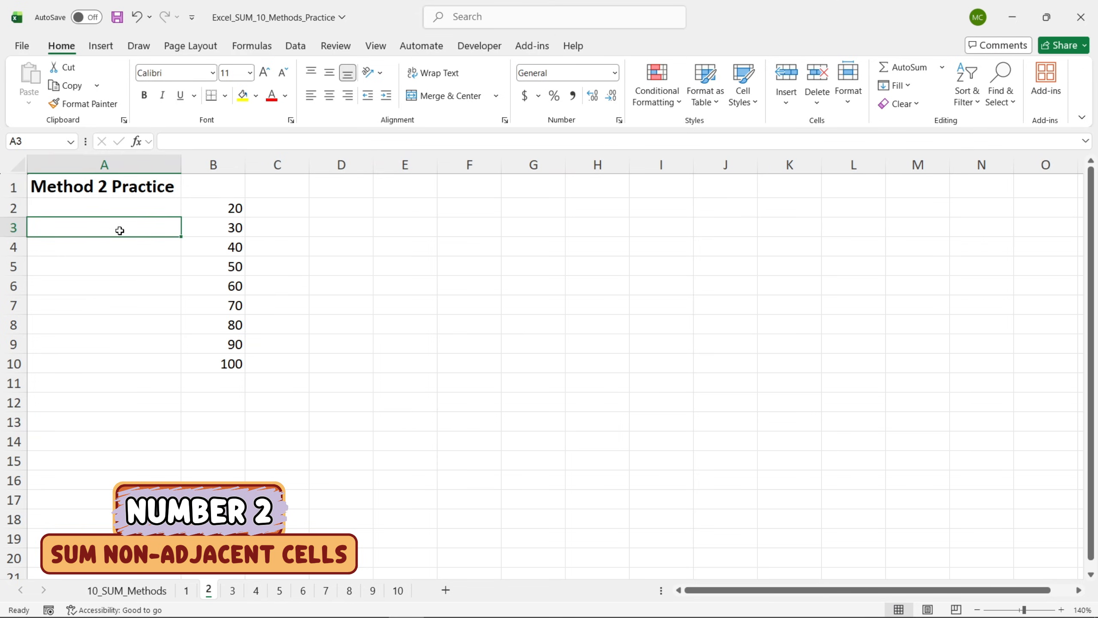
text(=SUM)
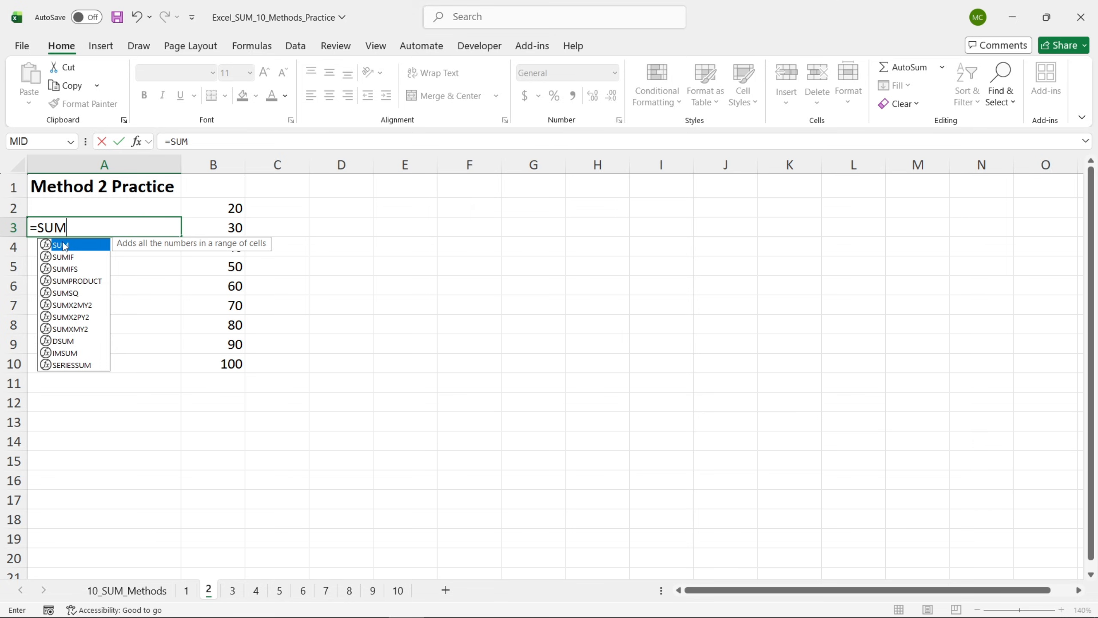
double_click(71, 246)
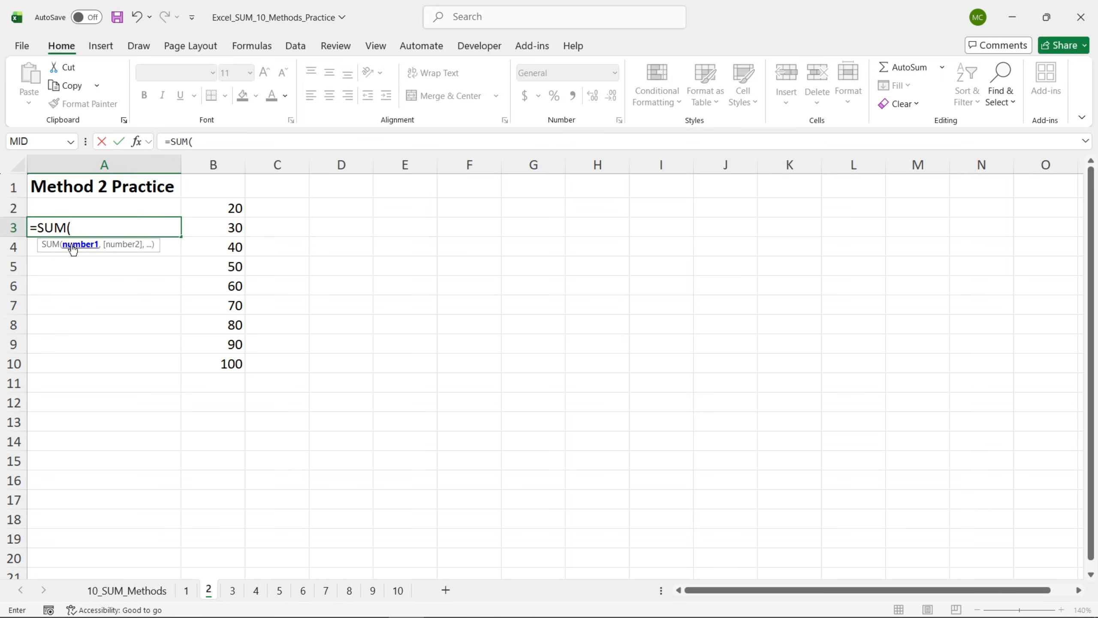
click(138, 142)
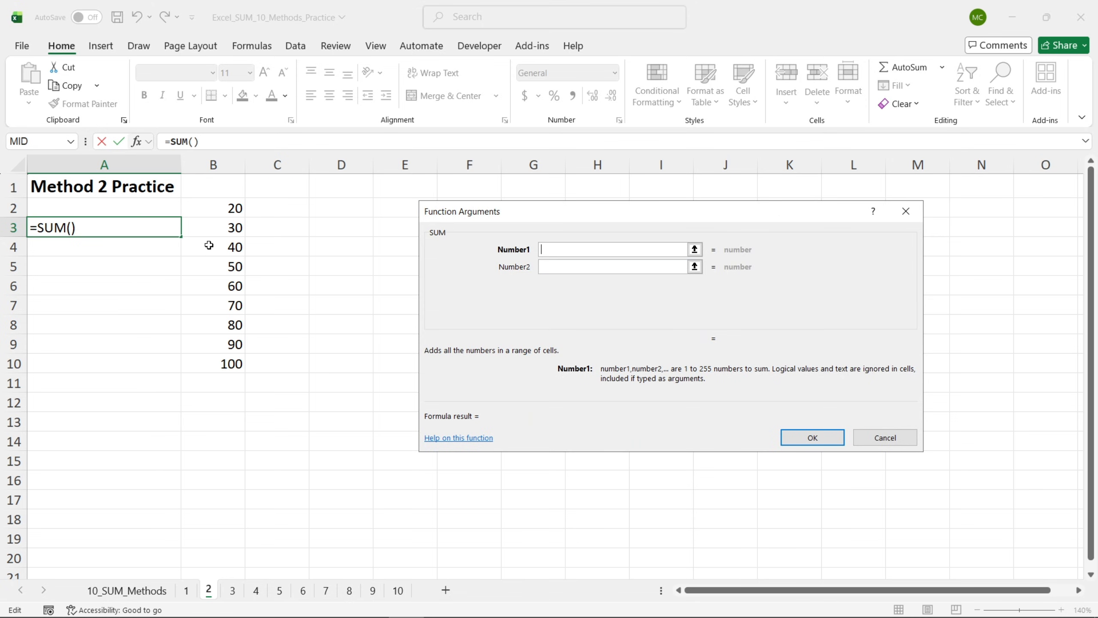
click(217, 209)
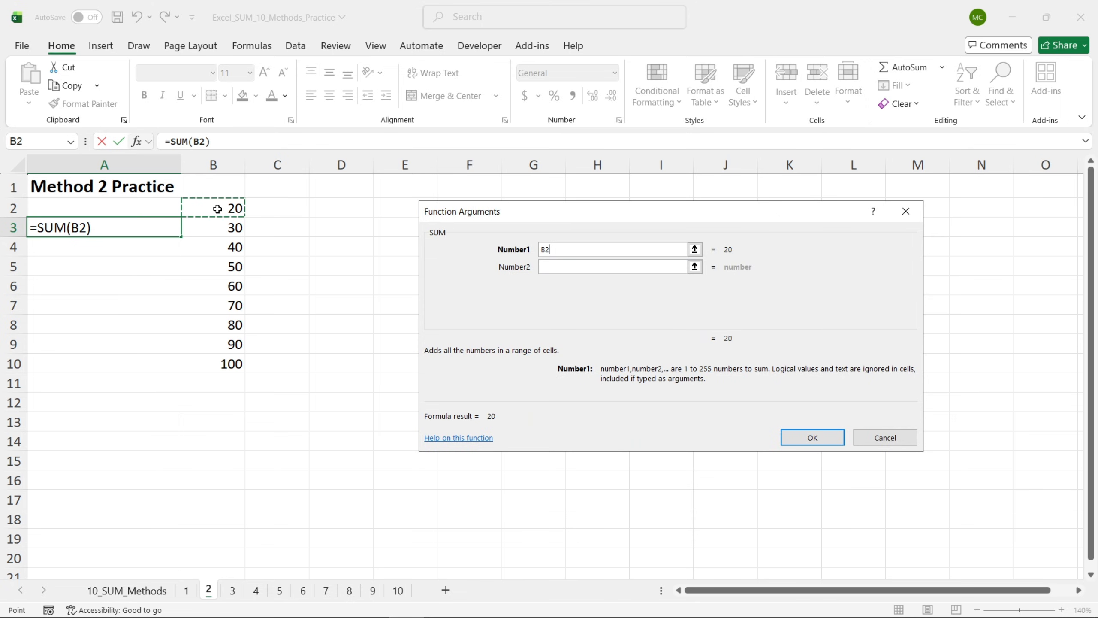
click(564, 273)
click(225, 266)
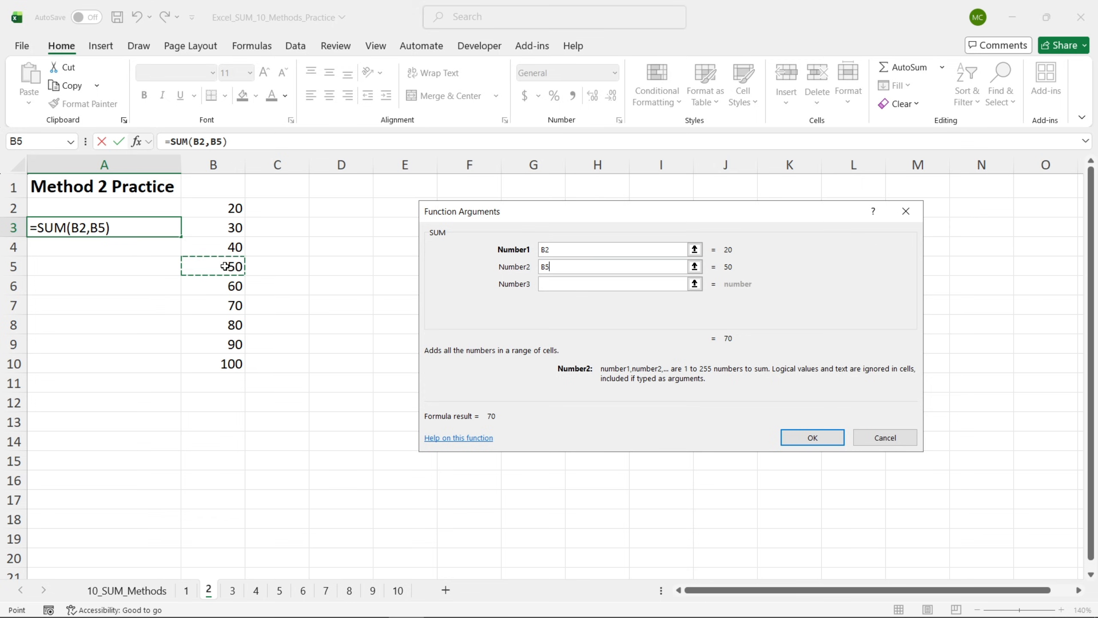
click(568, 283)
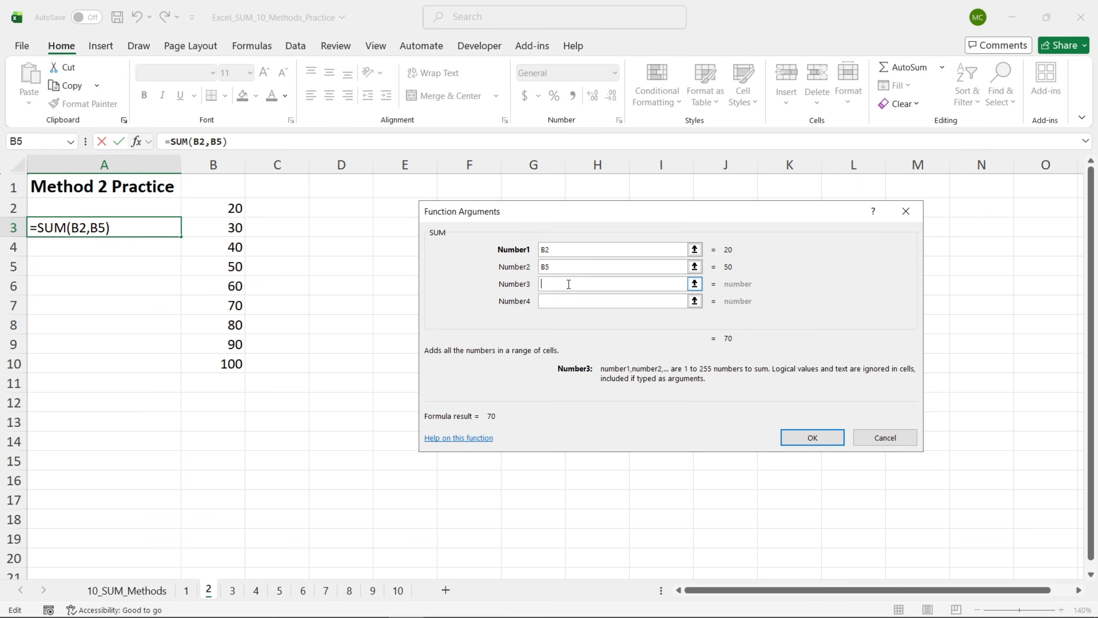
click(233, 325)
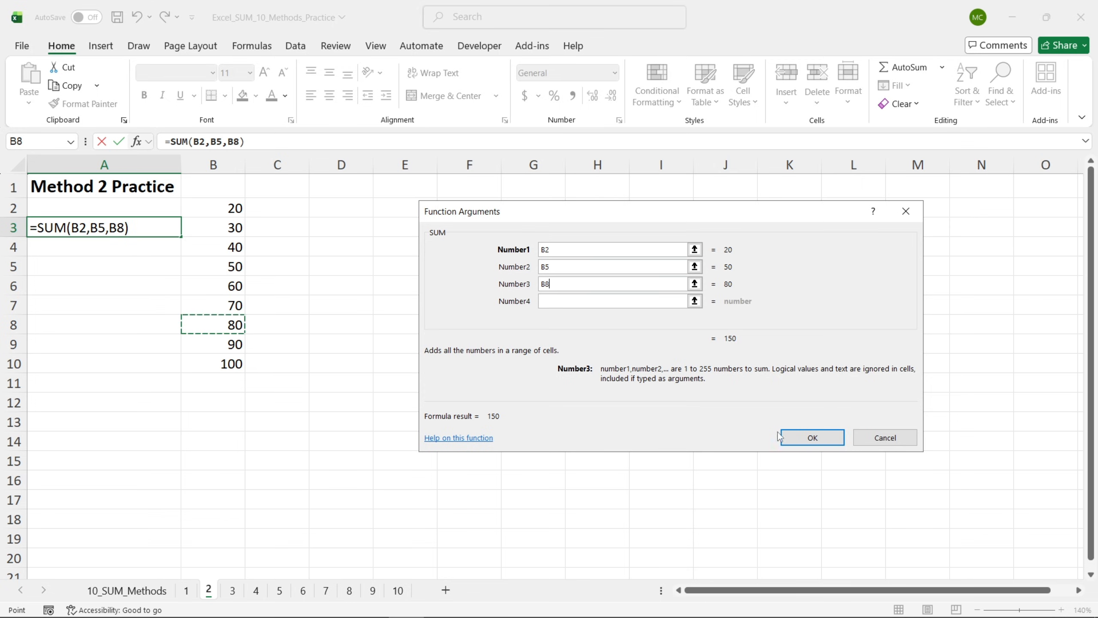
click(798, 444)
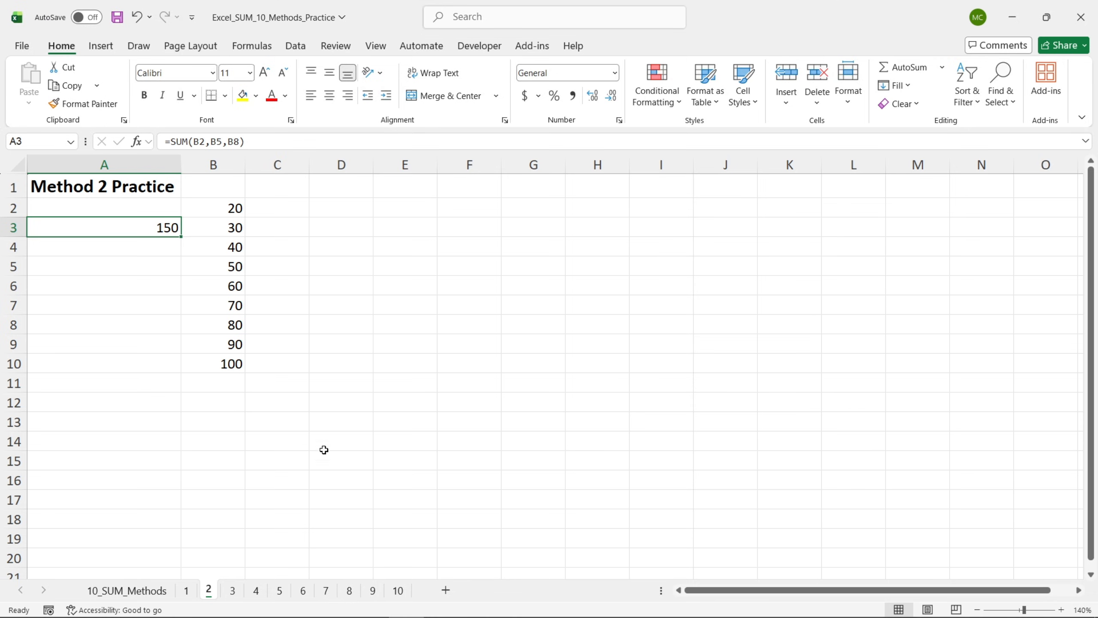
On sheet 3, use SUM's arguments dialog in cell A4 to add the two ranges B2:B10 and D2:D10
click(232, 593)
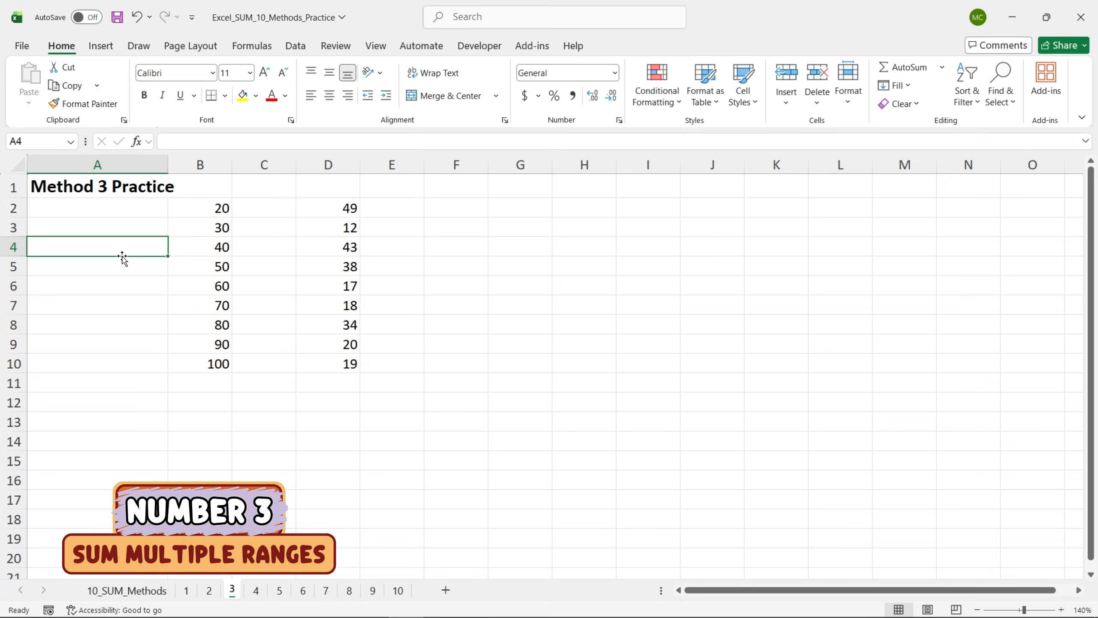
text(=SUM)
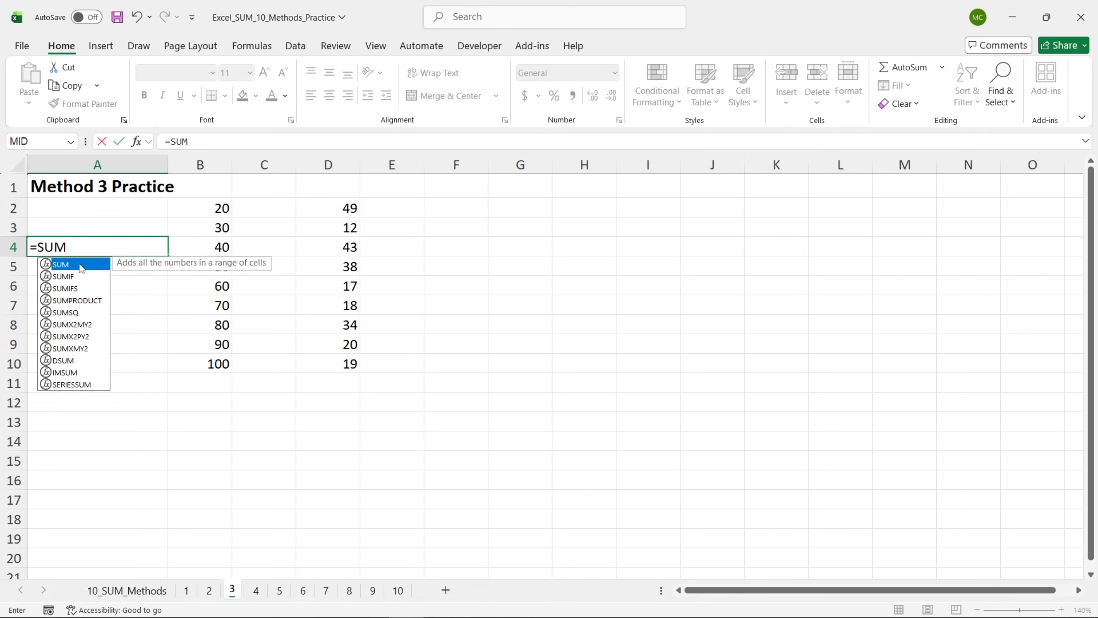
double_click(81, 265)
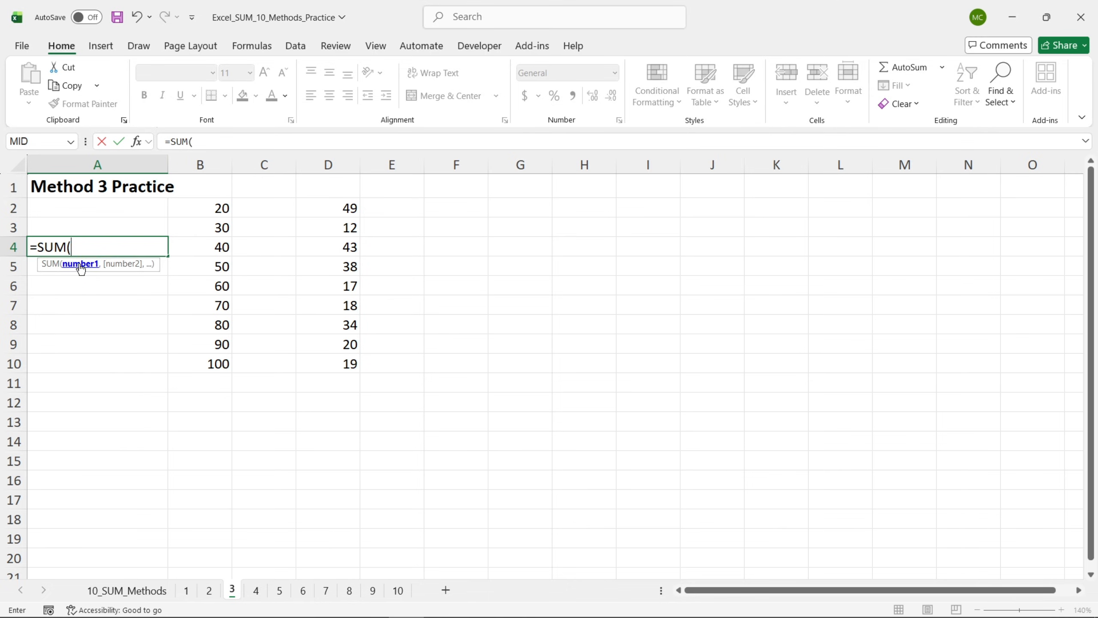
click(138, 143)
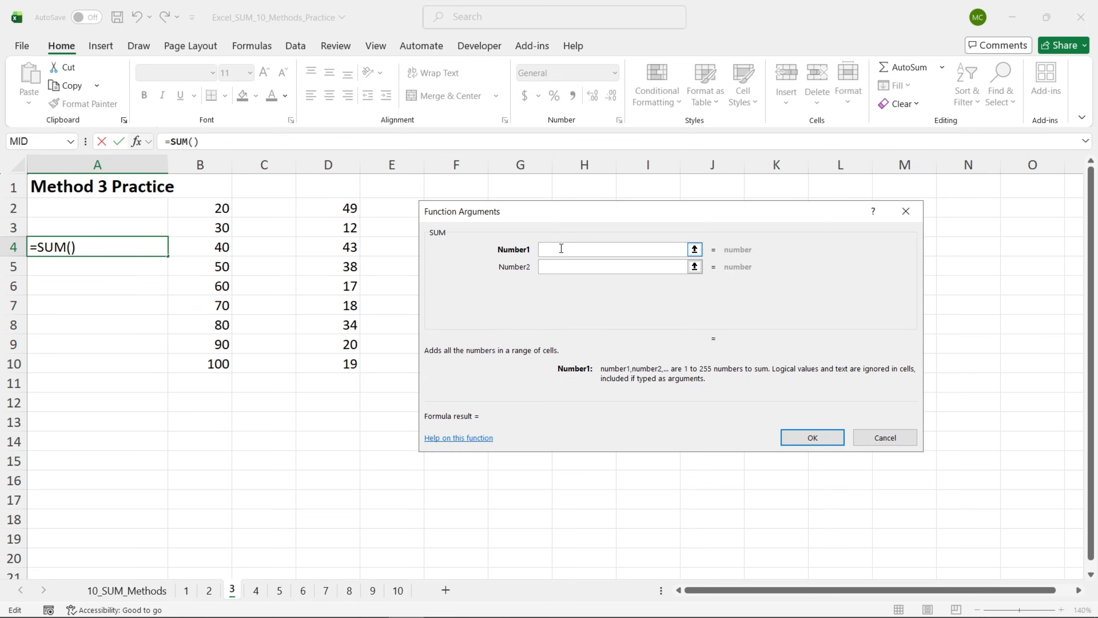
drag(214, 209, 212, 363)
click(556, 264)
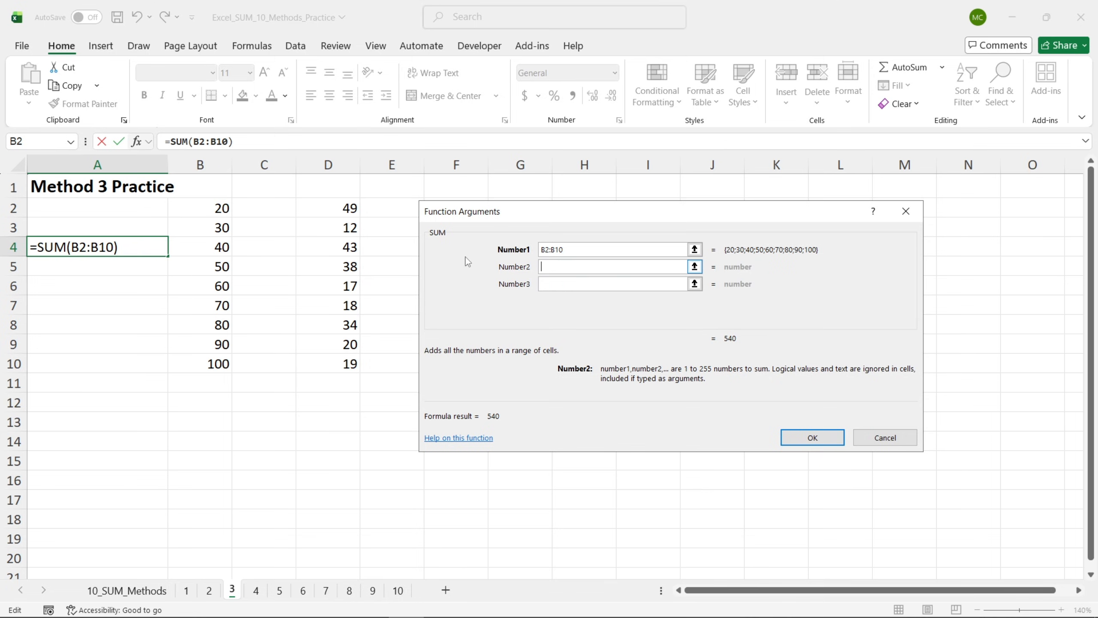
drag(331, 209, 339, 359)
click(795, 437)
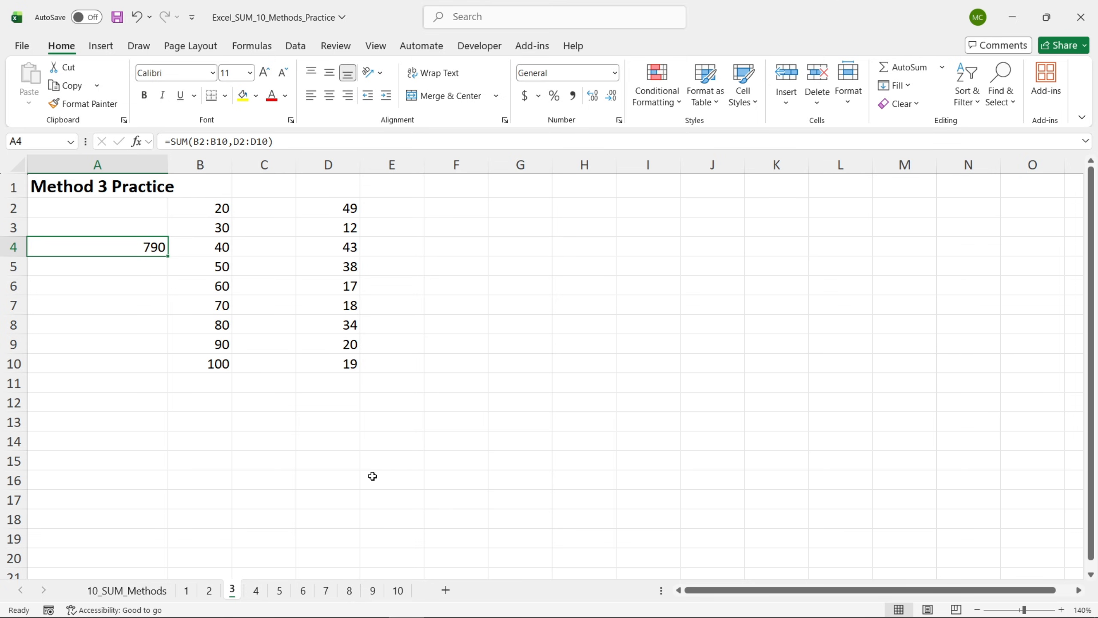
On sheet 4, use SUM's arguments dialog in cell B4 to add the numbers 100, 200 and 300 directly
click(255, 591)
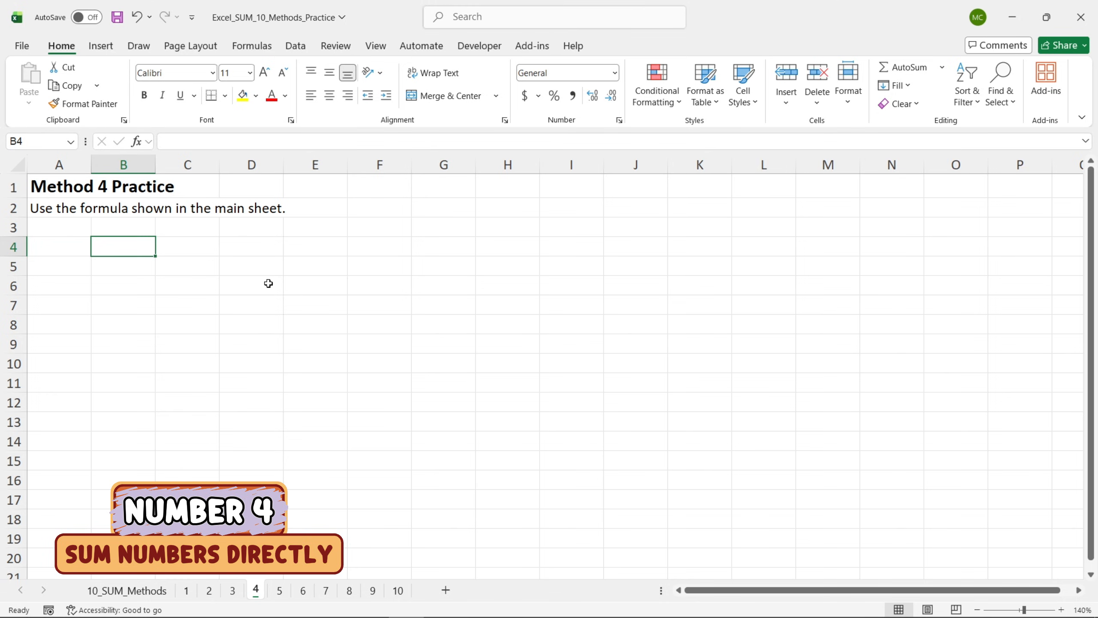
text(=SUM)
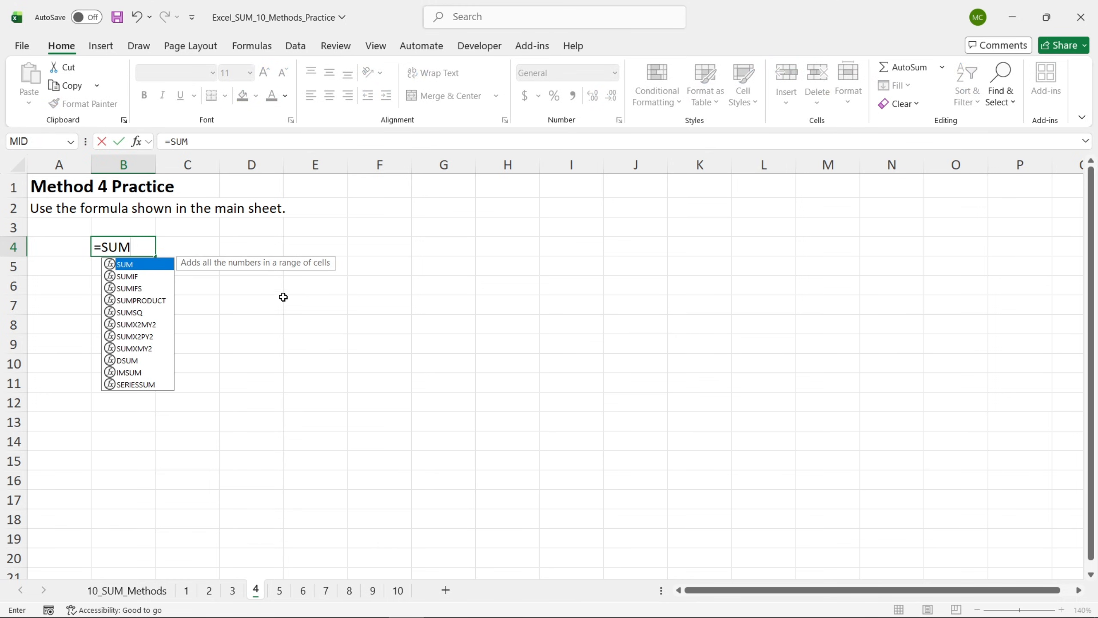
double_click(124, 265)
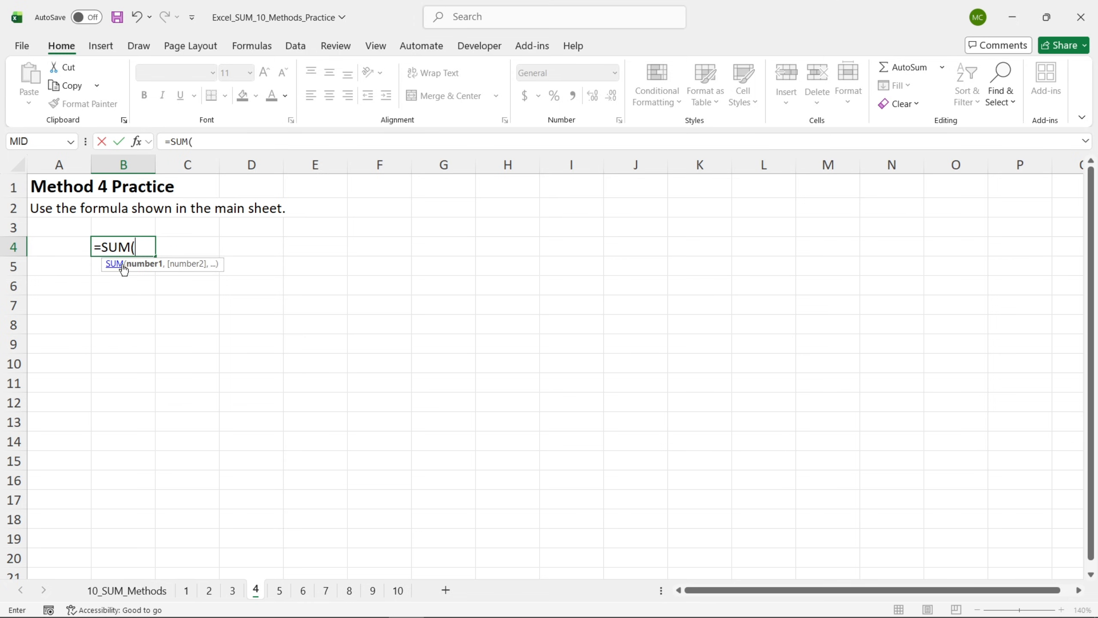
click(137, 142)
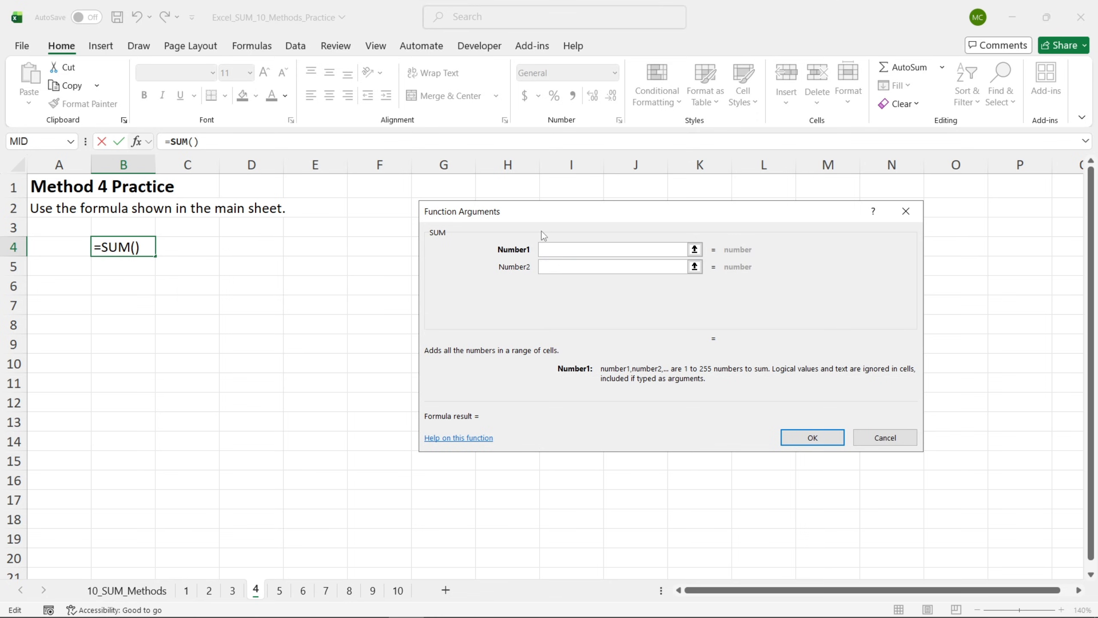
text(100)
key(Tab)
text(2)
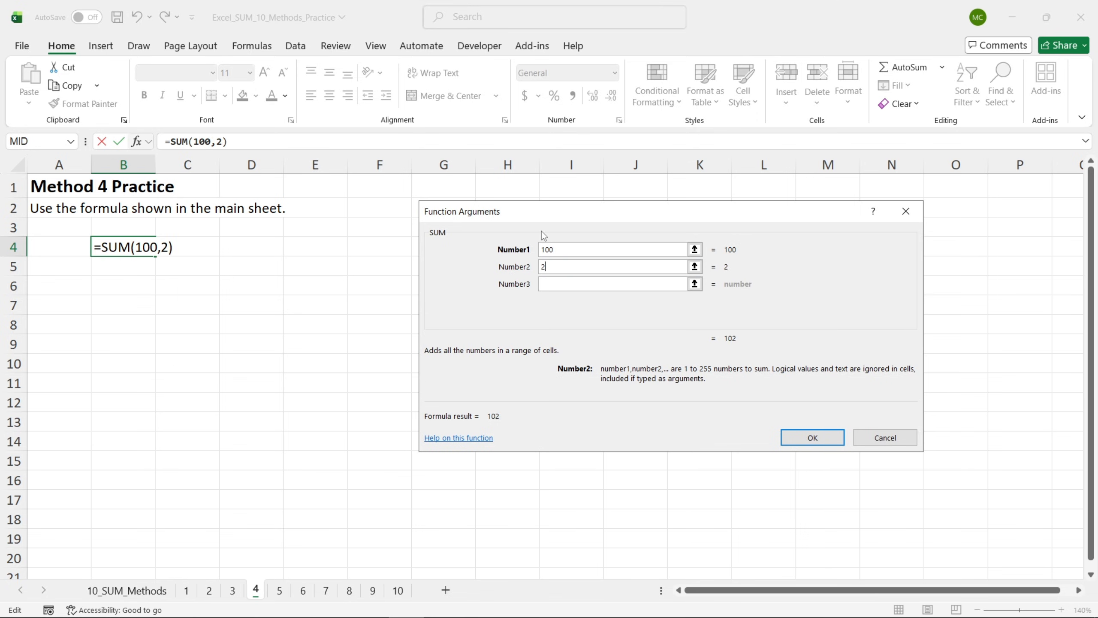
text(00)
key(Tab)
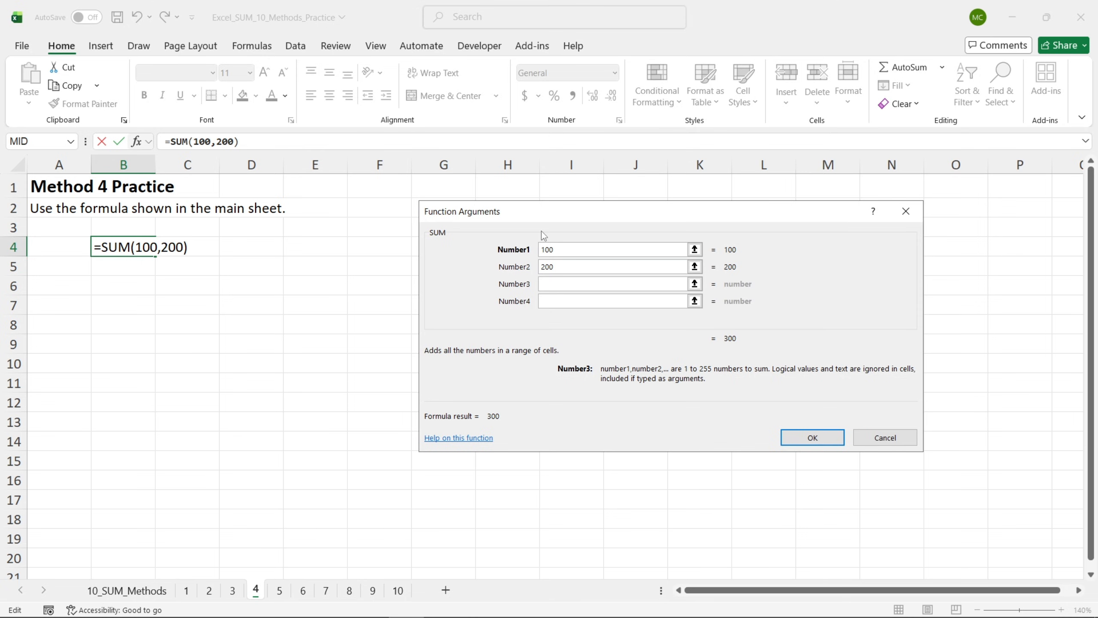
text(300)
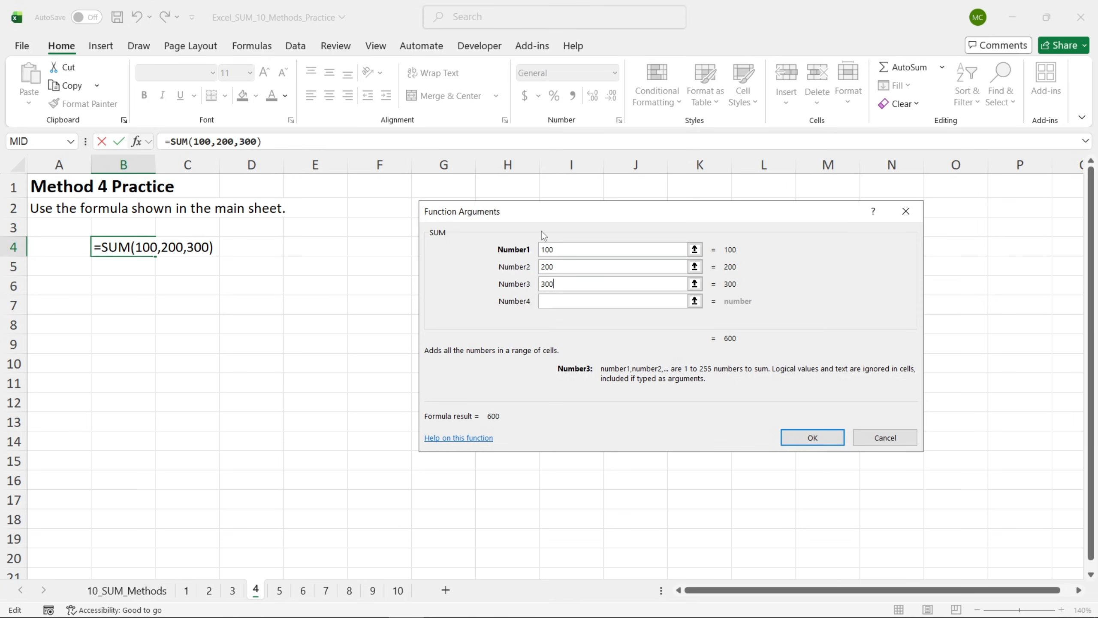
click(808, 438)
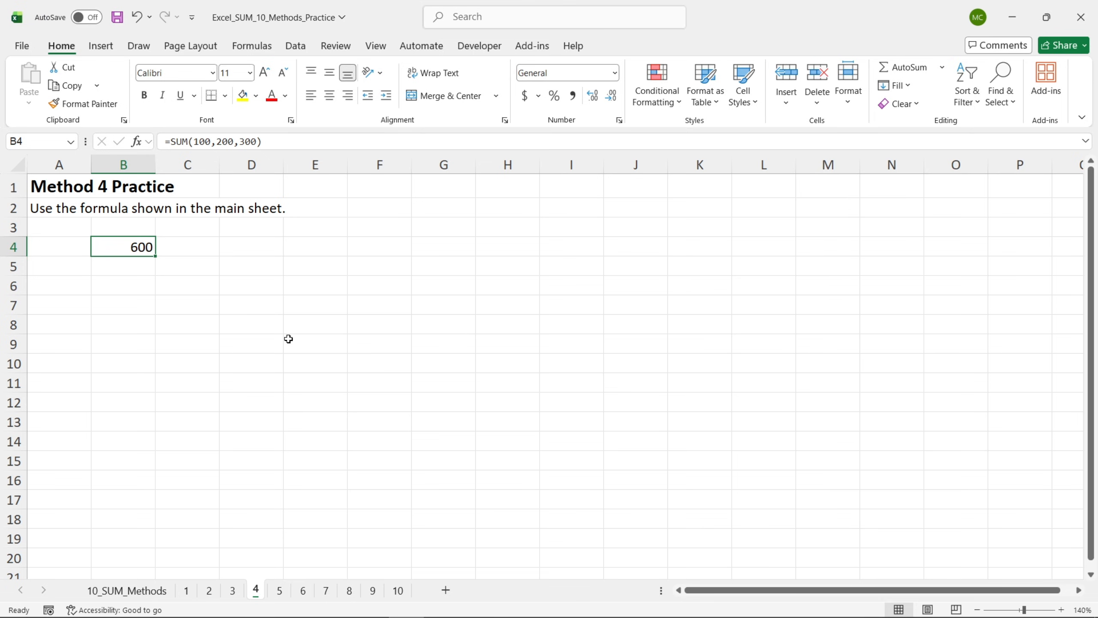
On sheet 5, use SUM's arguments dialog in cell B4 to total the row range B2:G2
click(279, 590)
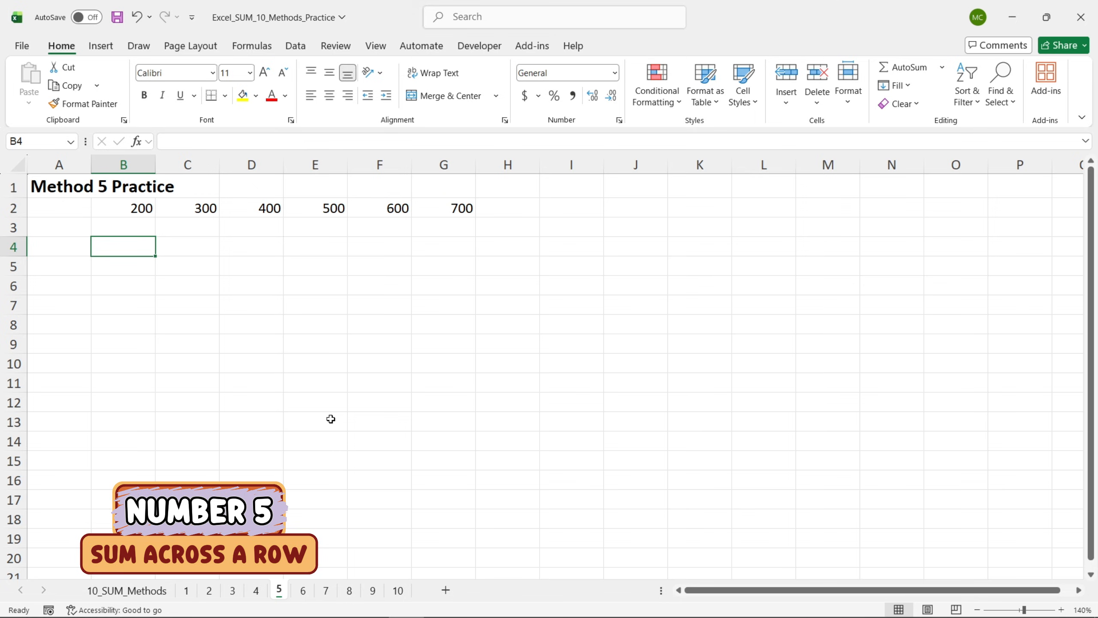
text(=SUM)
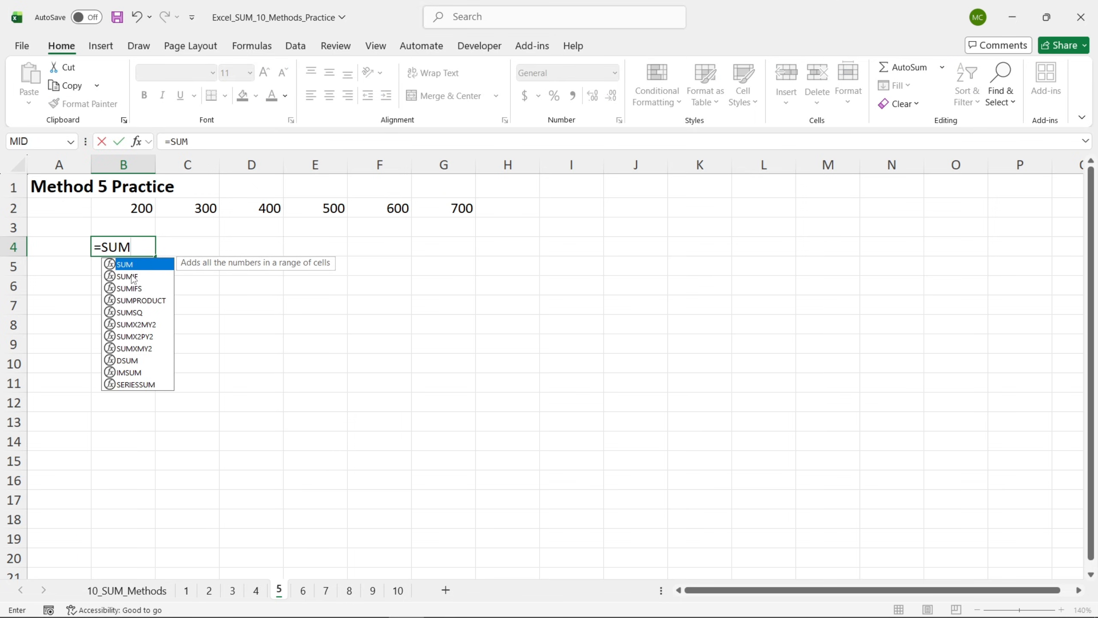
double_click(131, 265)
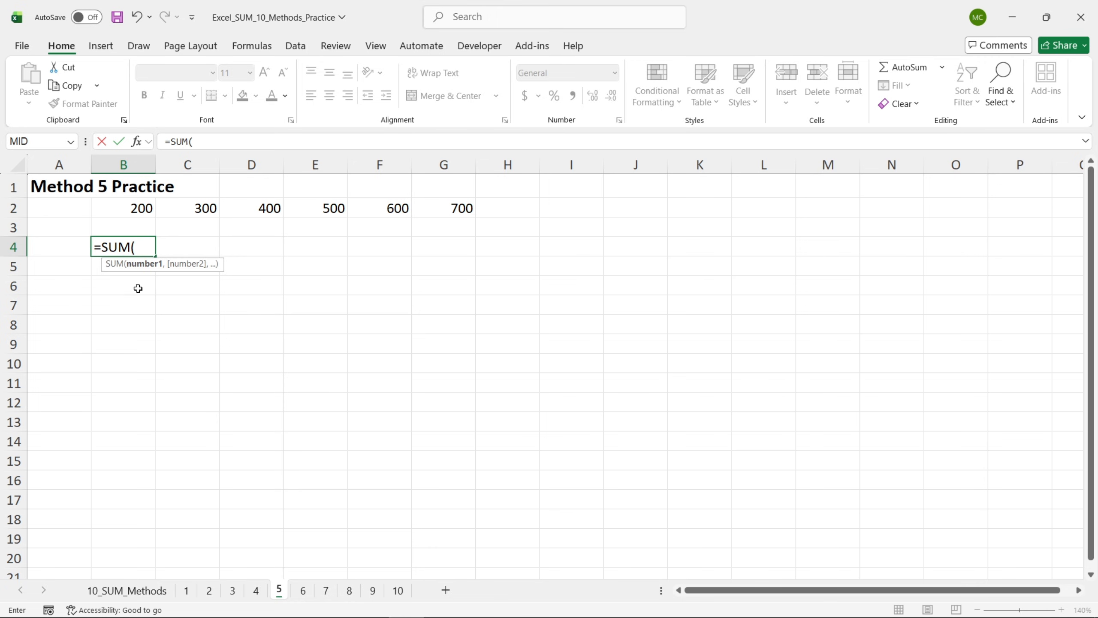
click(136, 141)
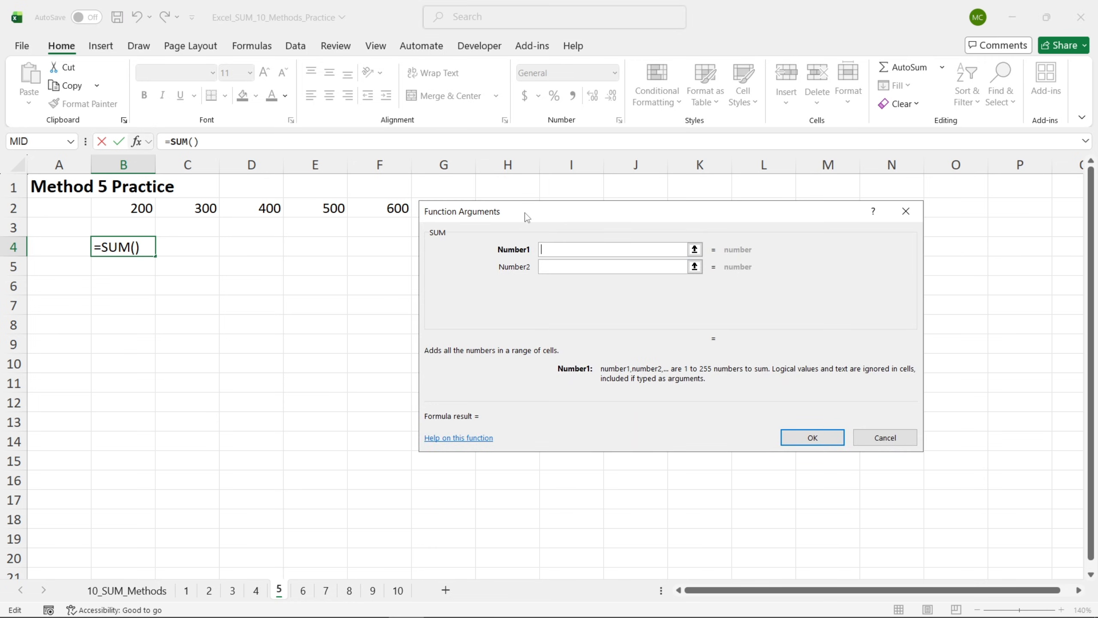
drag(525, 213, 447, 271)
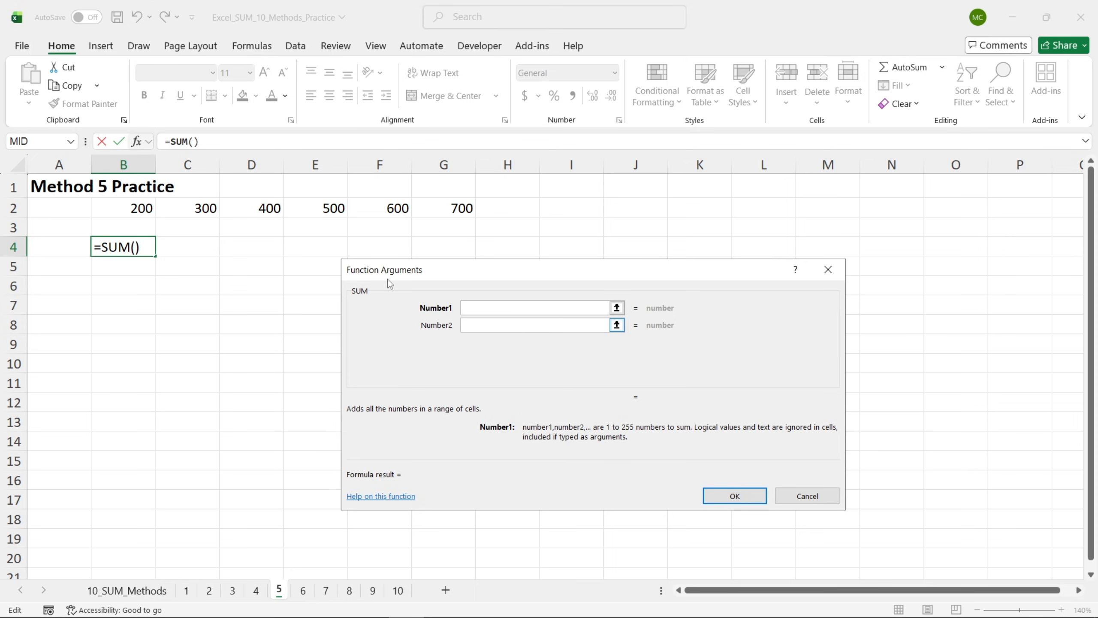
drag(122, 212, 440, 214)
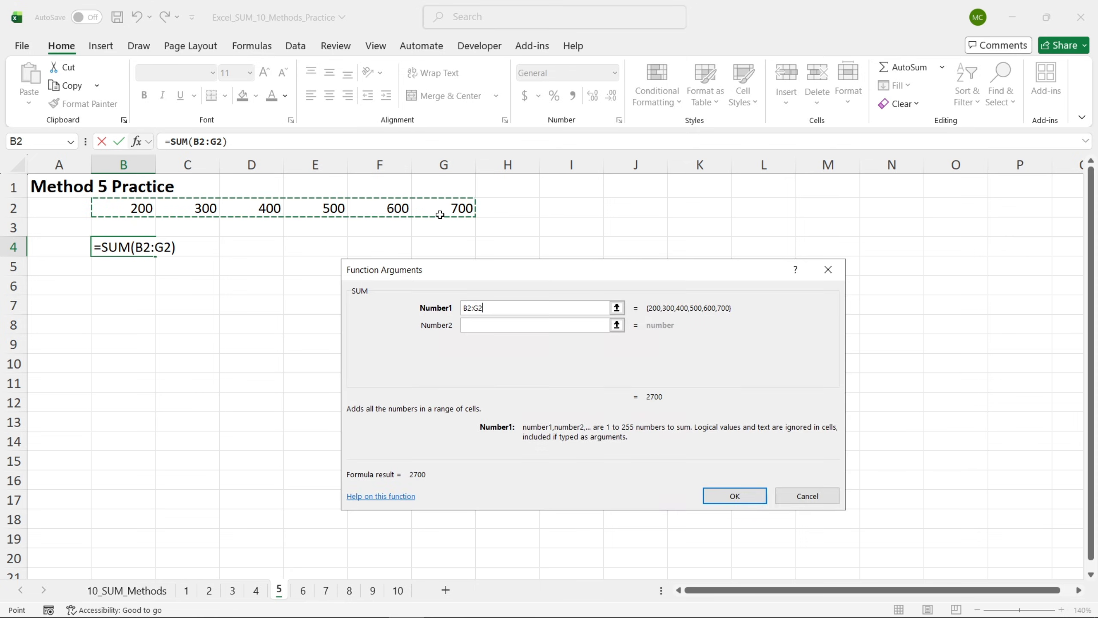
click(721, 499)
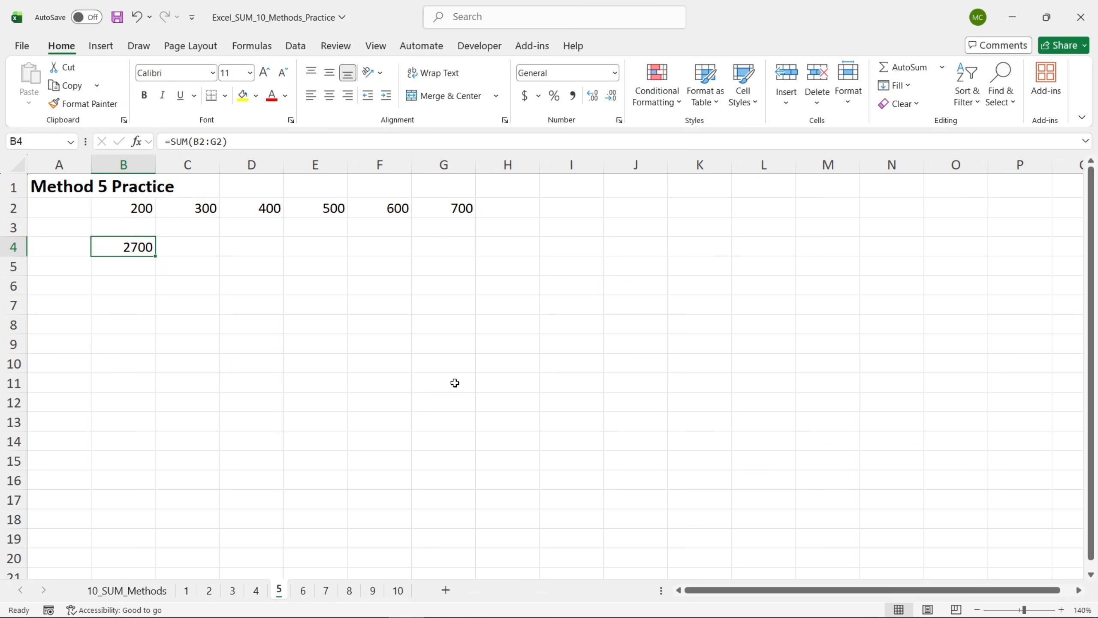
On sheet 6, use SUM's arguments dialog in cell B3 to total the column range C2:C20
click(298, 595)
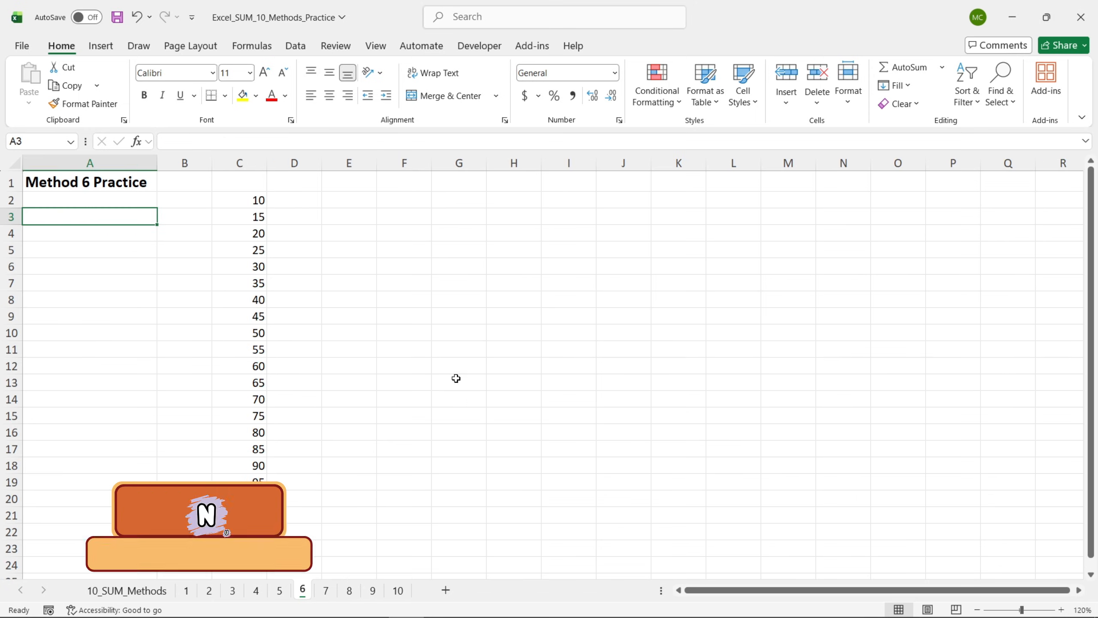
click(507, 350)
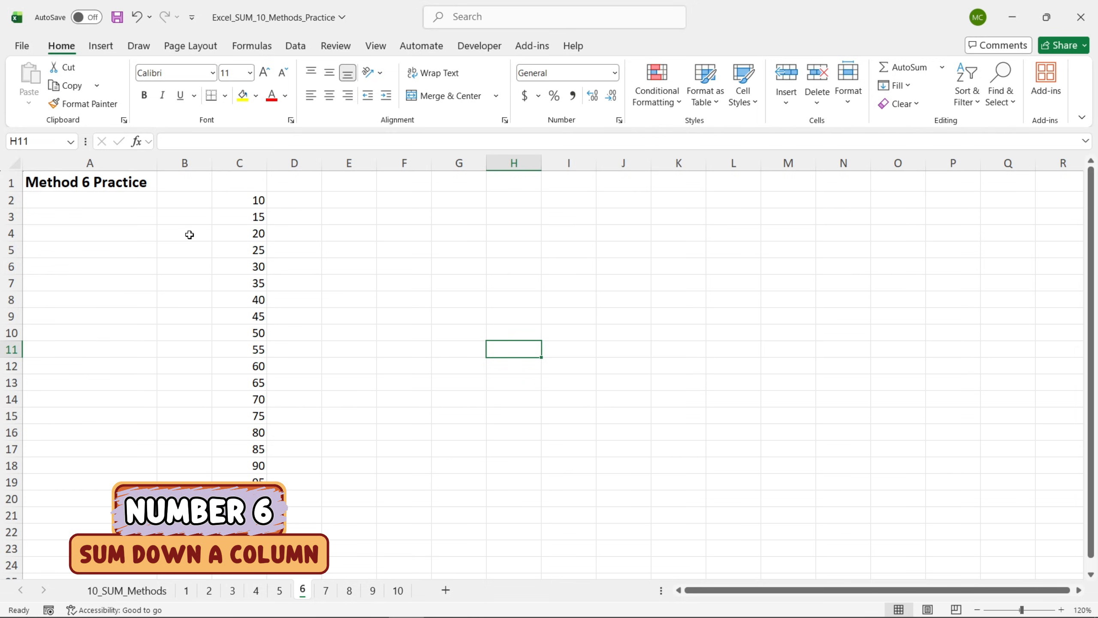
click(185, 220)
text(=)
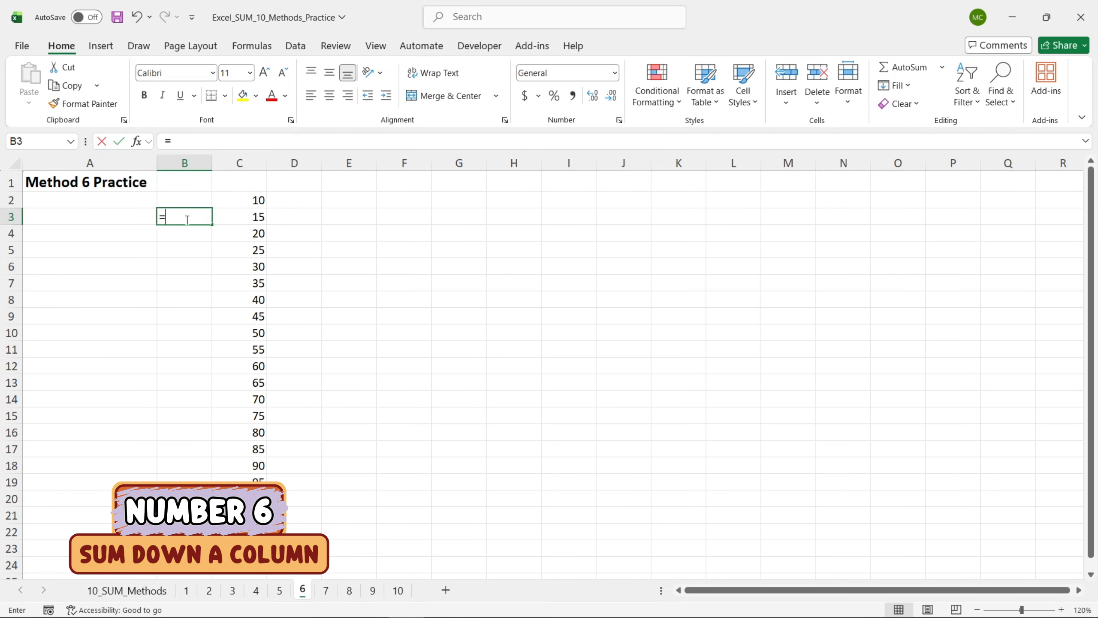
text(SUM)
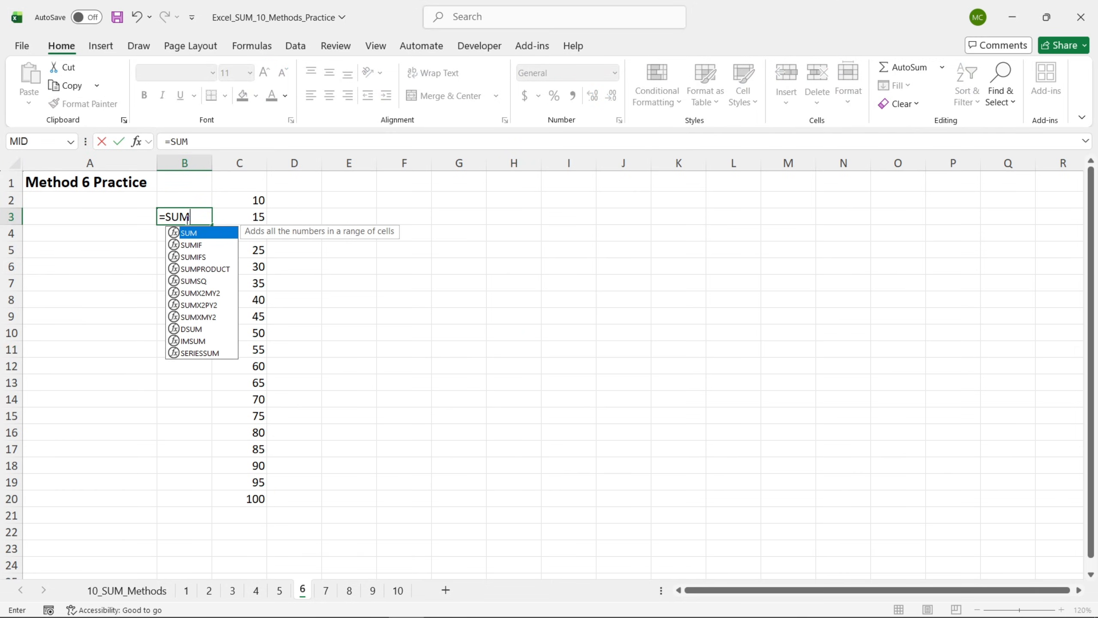
double_click(189, 234)
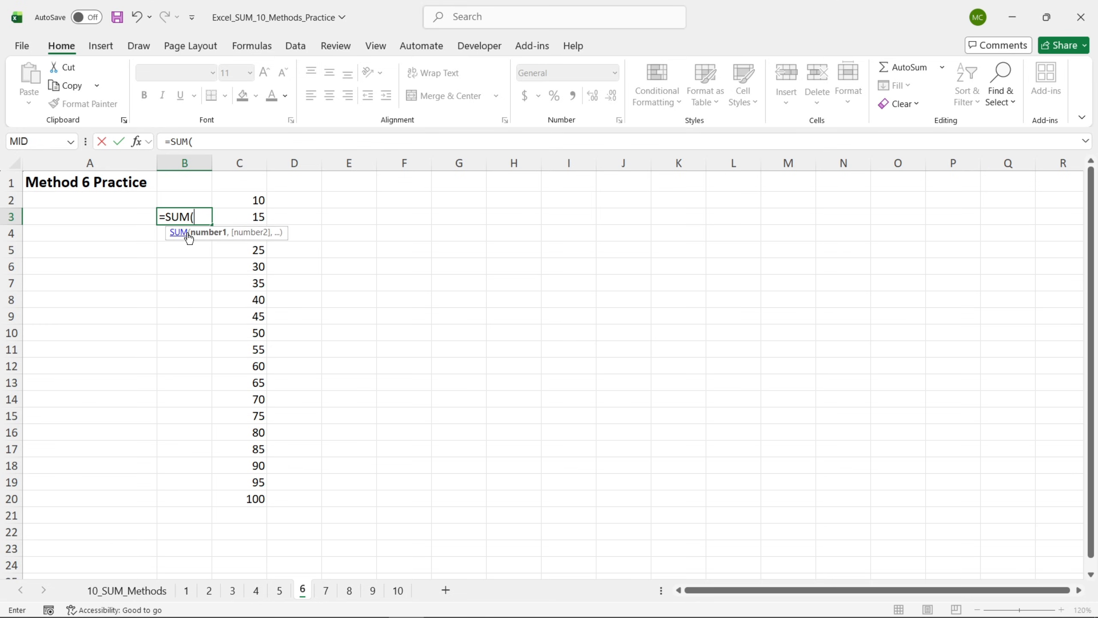
click(138, 141)
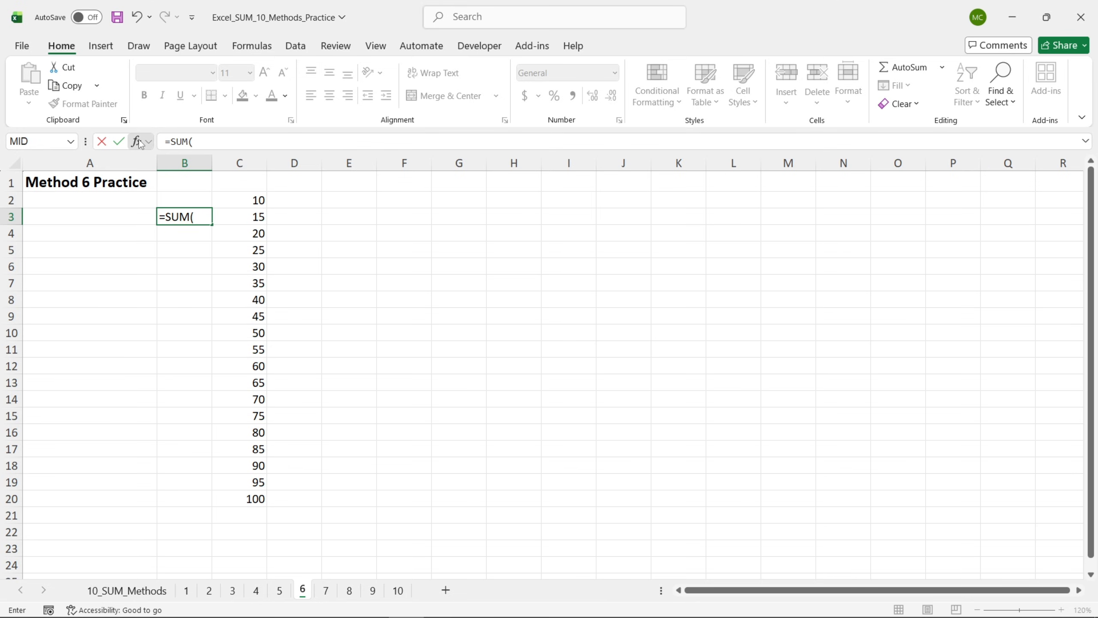
drag(455, 271, 455, 240)
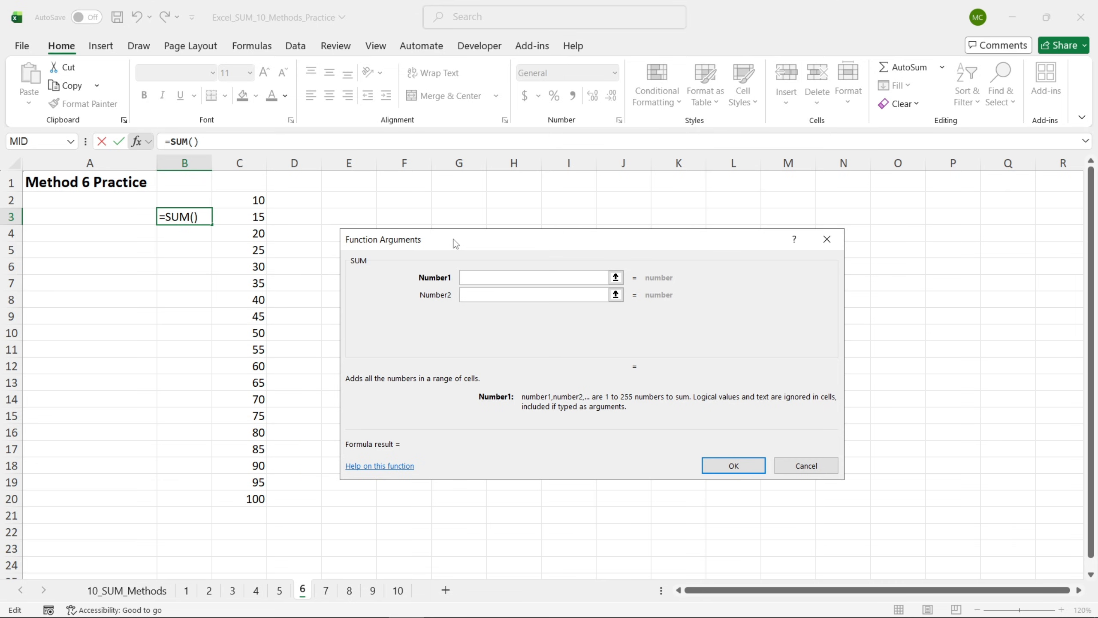
click(249, 202)
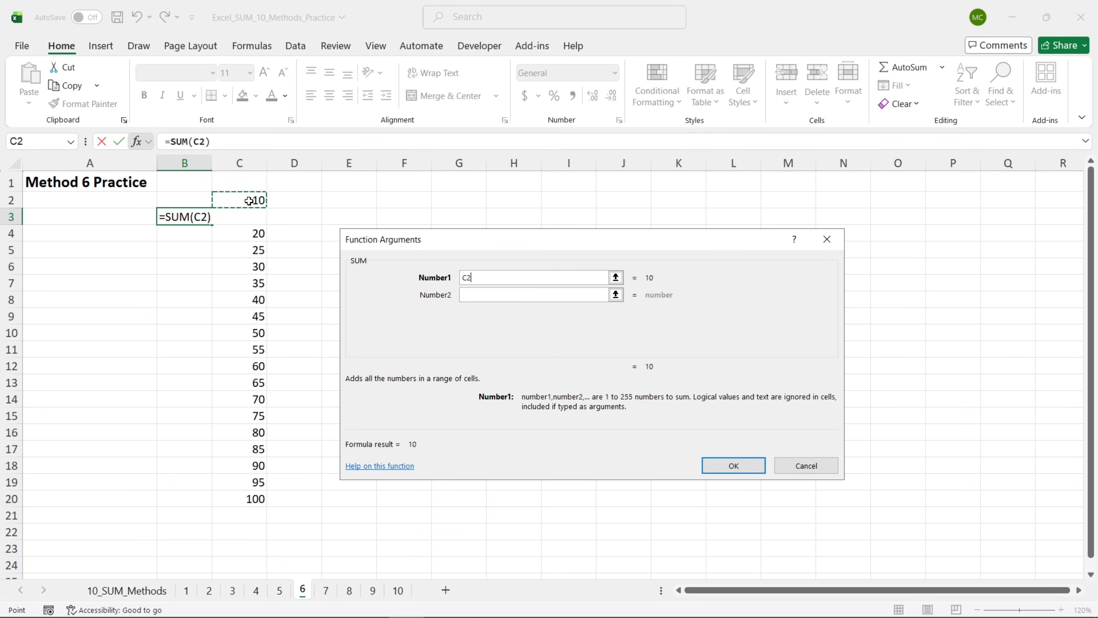
drag(250, 201, 257, 502)
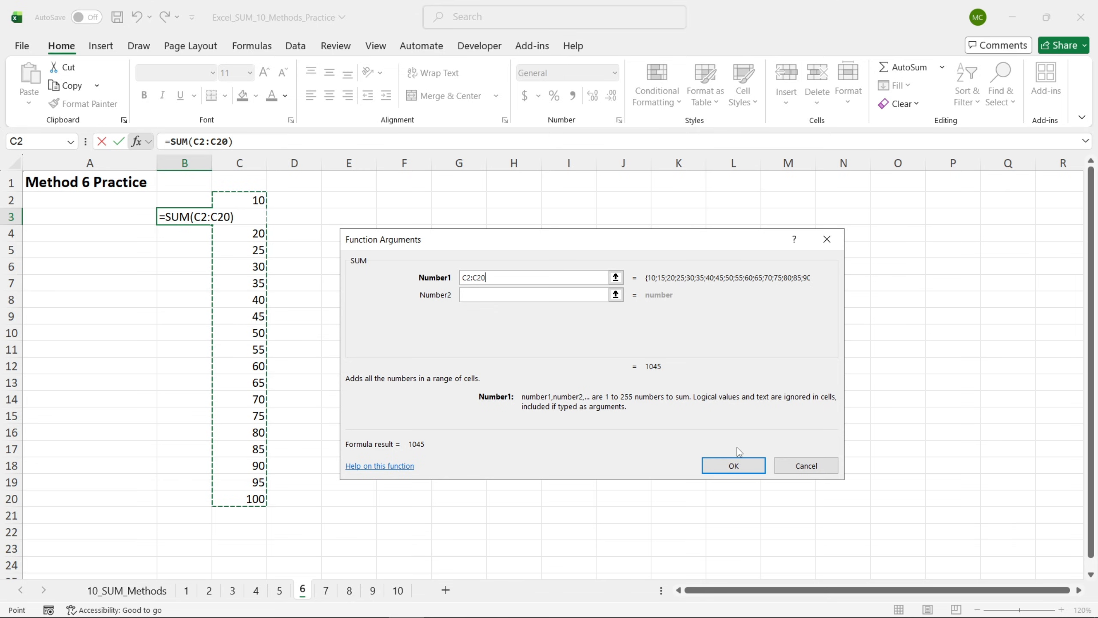
click(731, 465)
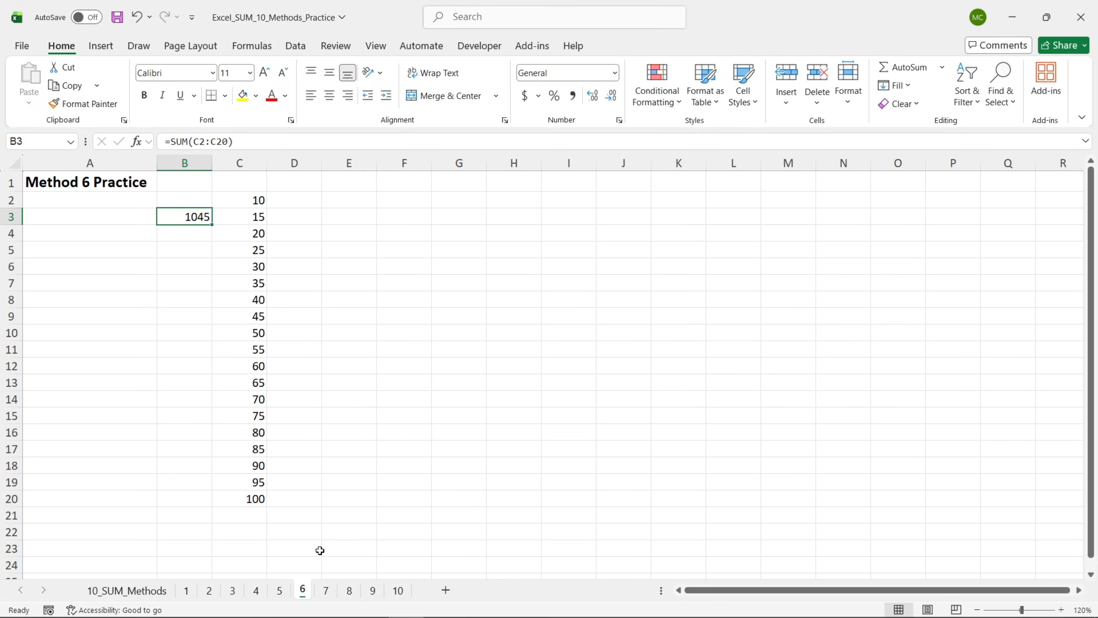
On sheet 7, use SUM's arguments dialog in cell A3 to add the range B2:B10 and the constant 5000
click(327, 589)
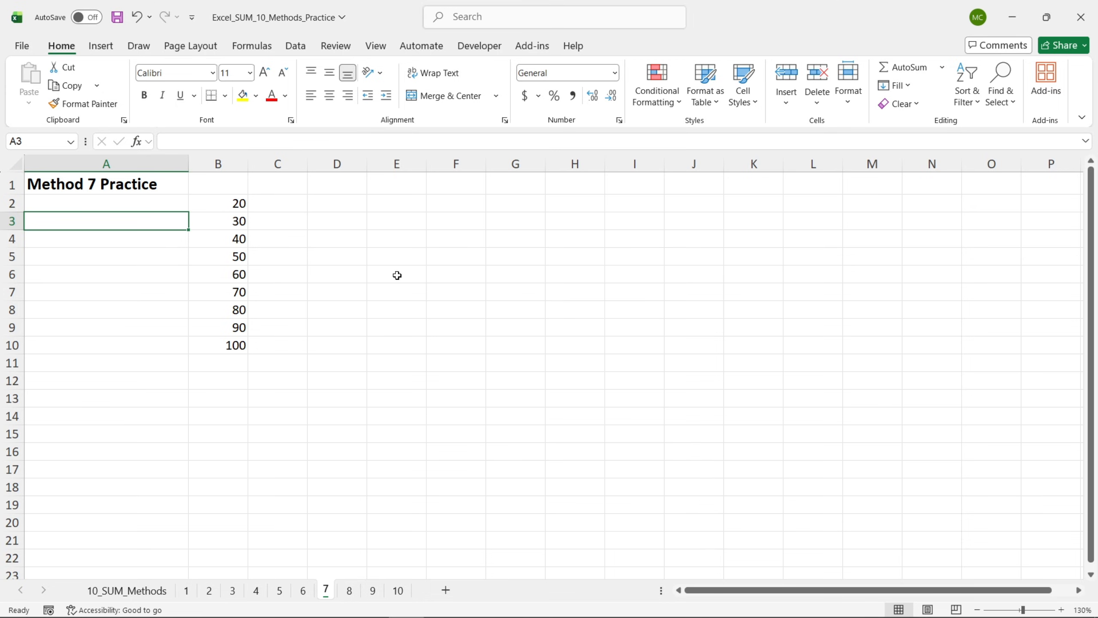
text(=SUM)
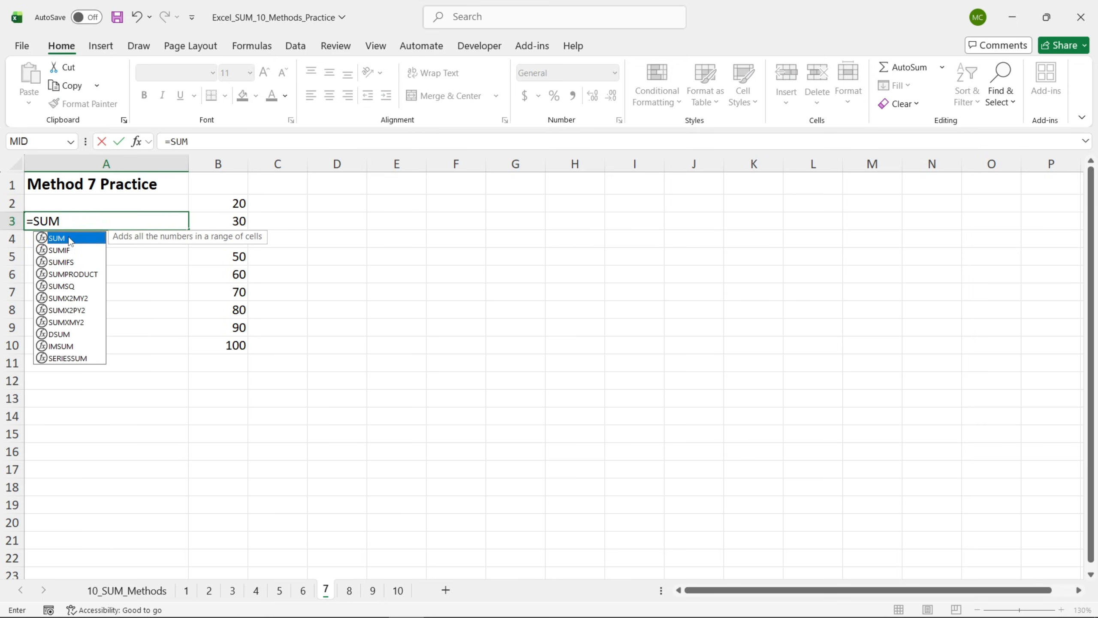
double_click(70, 238)
click(137, 142)
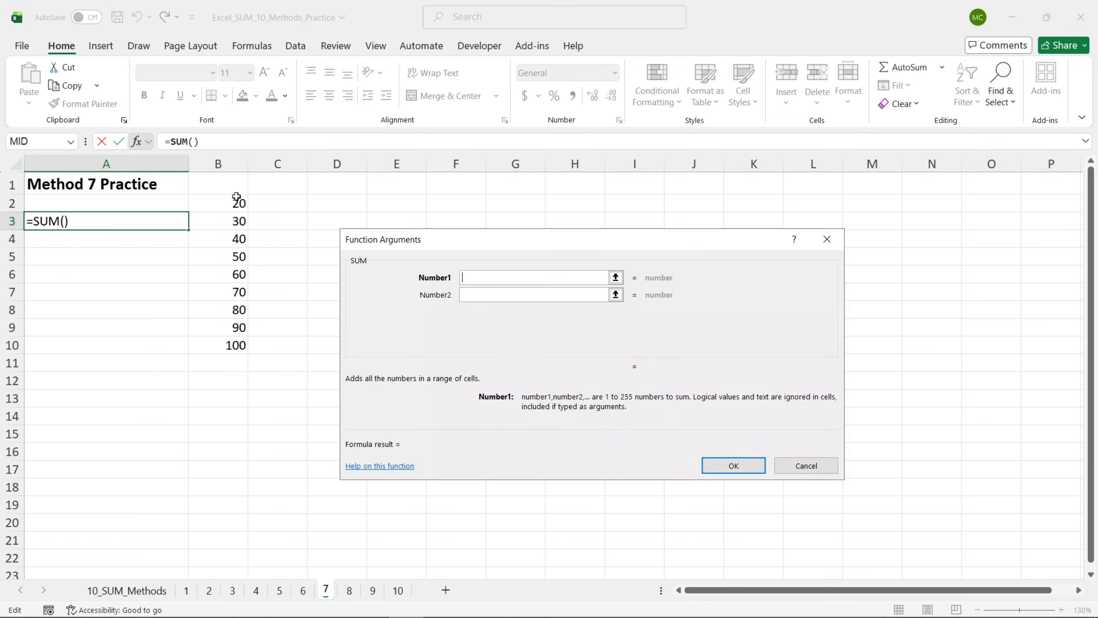
drag(426, 241, 398, 223)
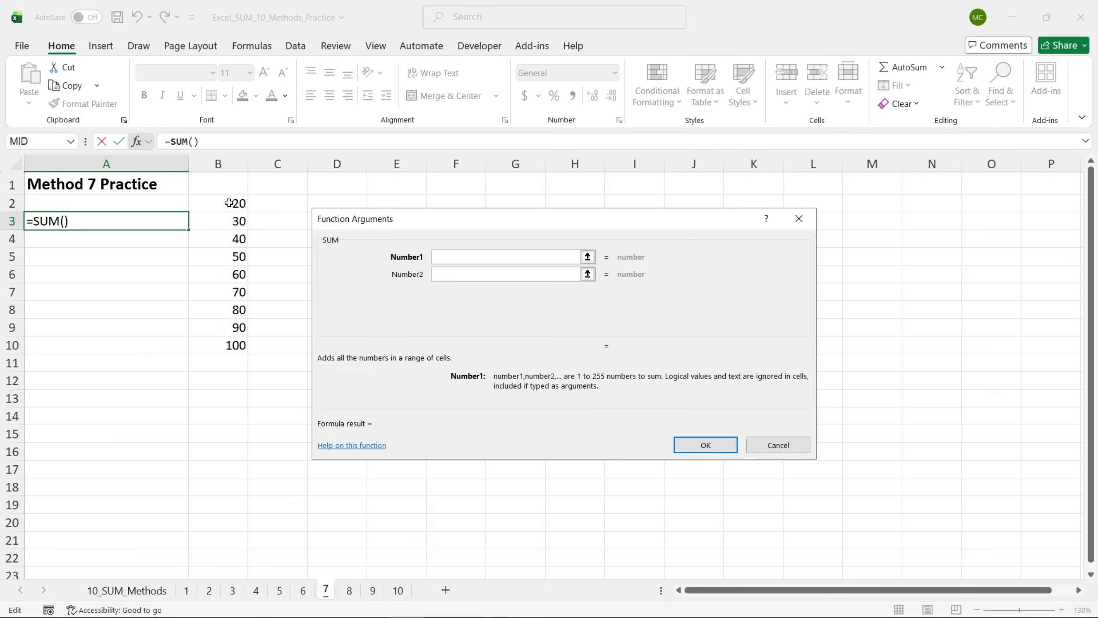
drag(229, 203, 227, 342)
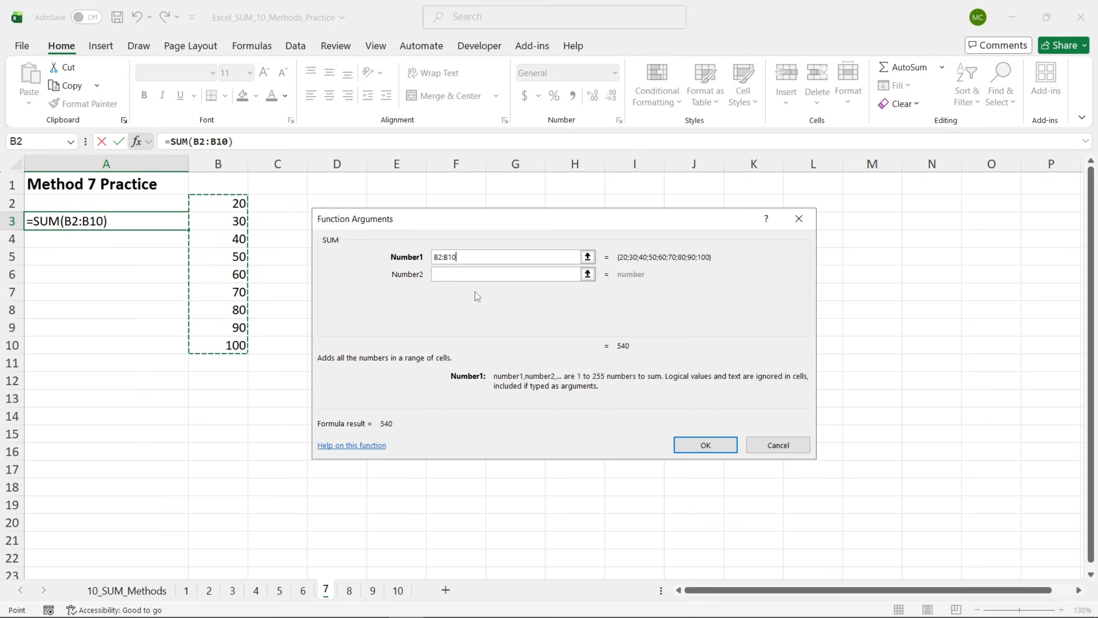
click(481, 275)
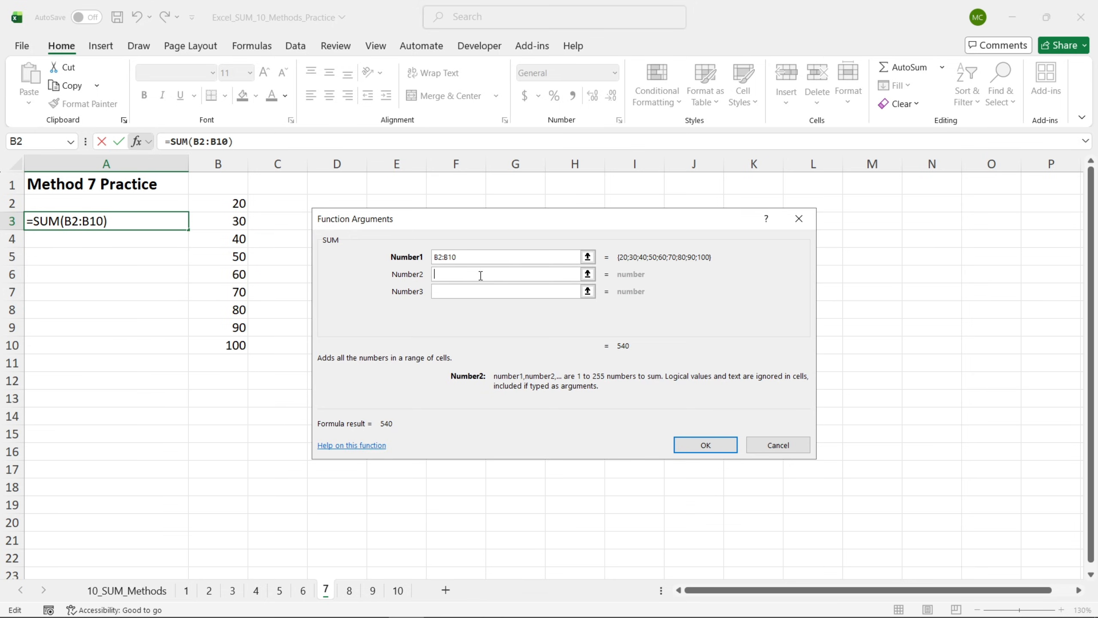
text(5000)
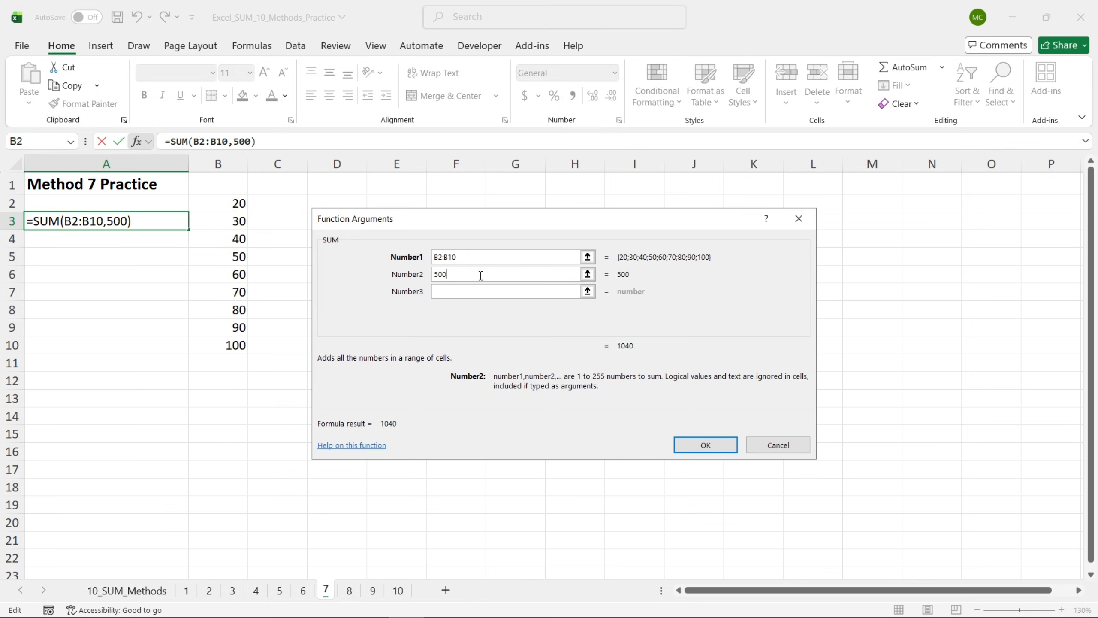
click(704, 446)
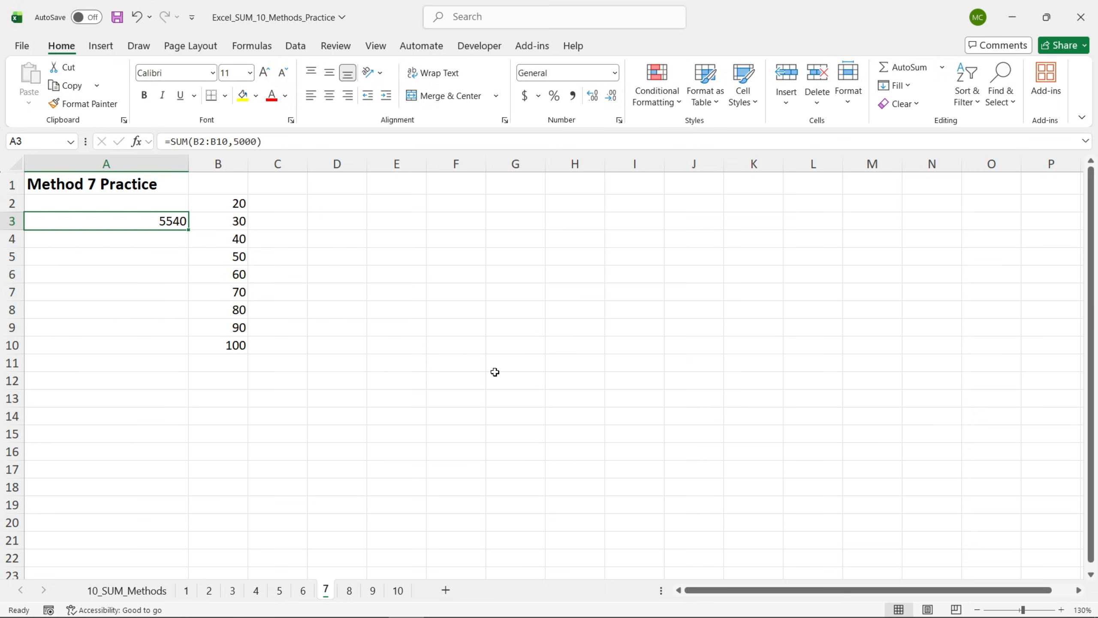
On sheet 8, use SUM's arguments dialog in cell A4 to add the two ranges A2:B2 and C2:D2
click(350, 593)
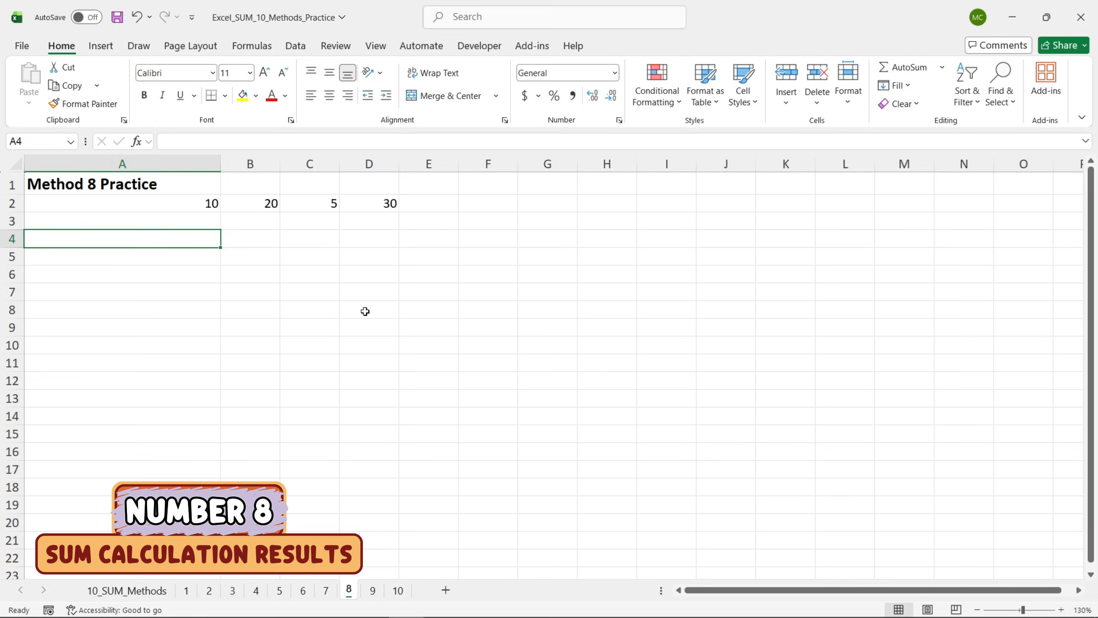
text(=SUM)
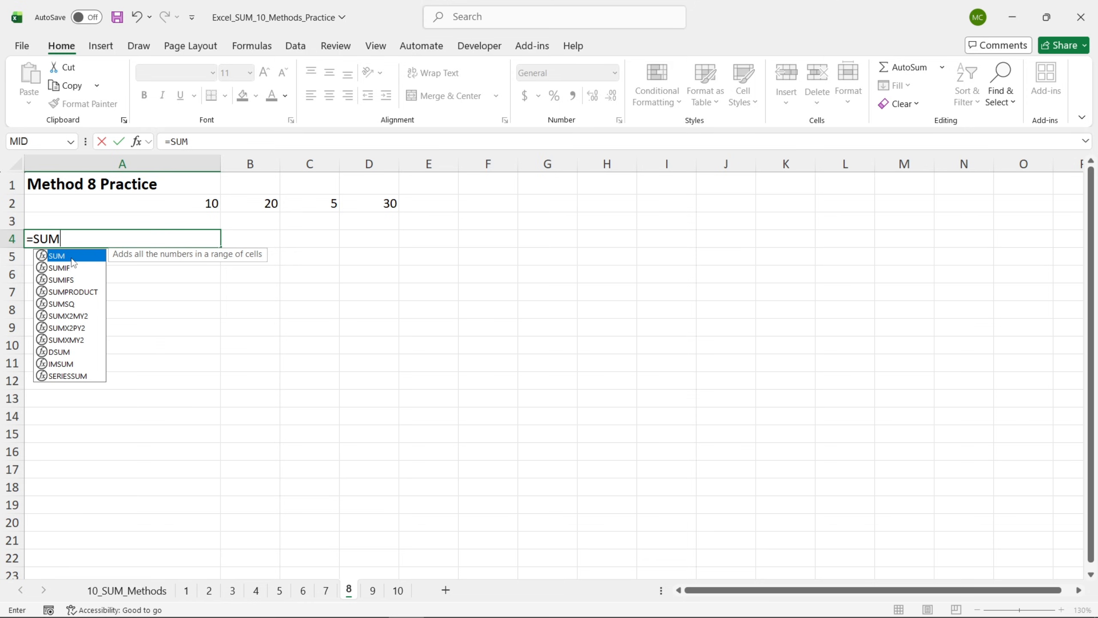
double_click(65, 257)
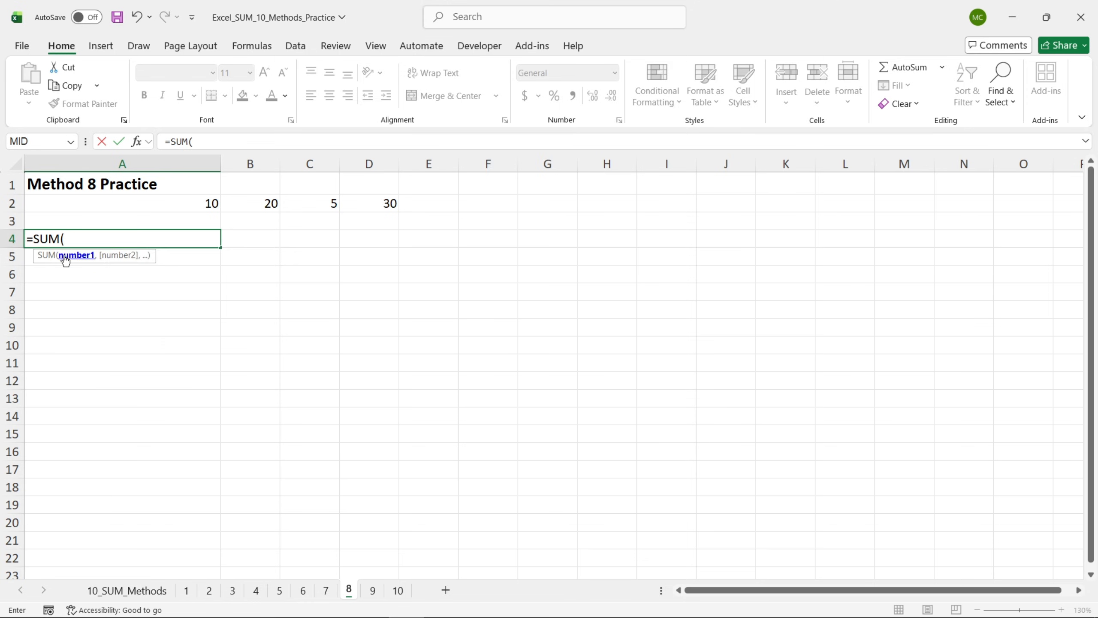
click(137, 142)
drag(416, 217, 372, 255)
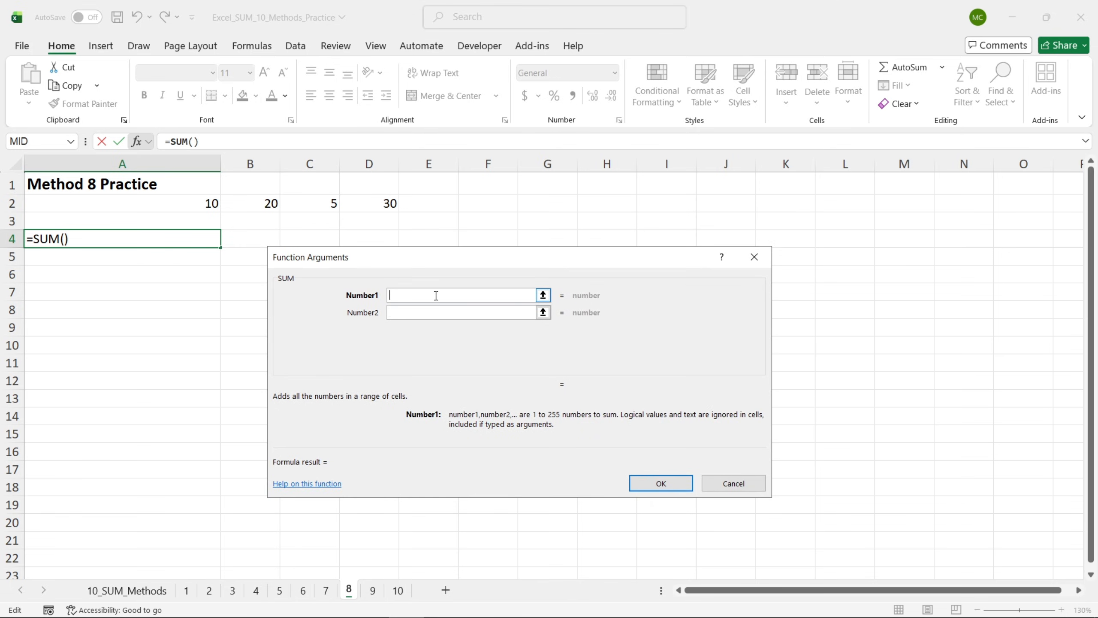
drag(182, 201, 371, 204)
click(414, 312)
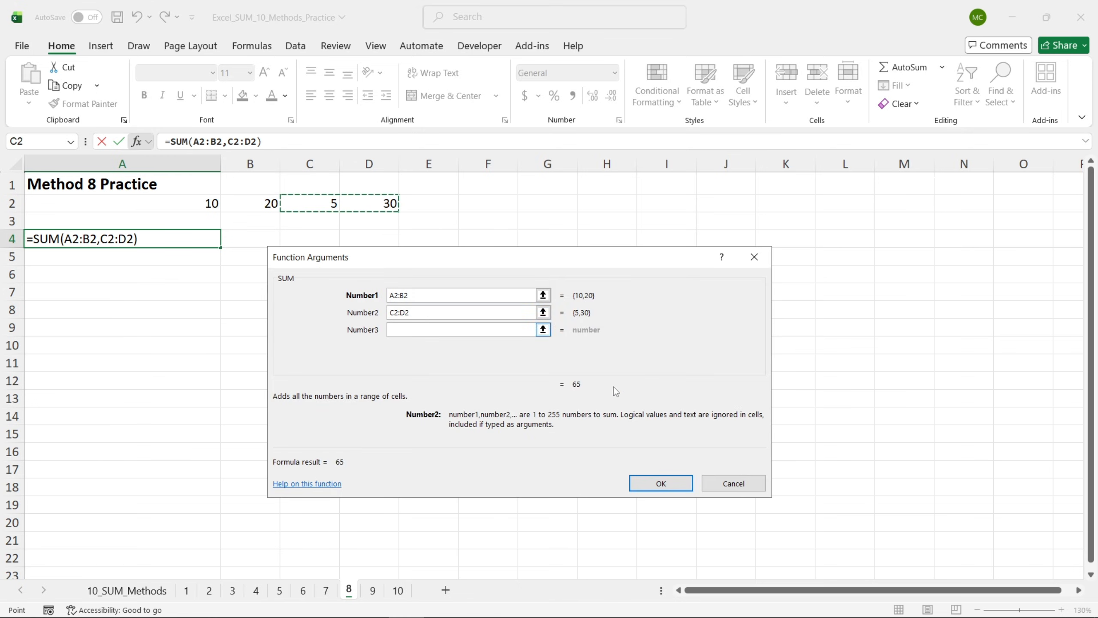
click(660, 486)
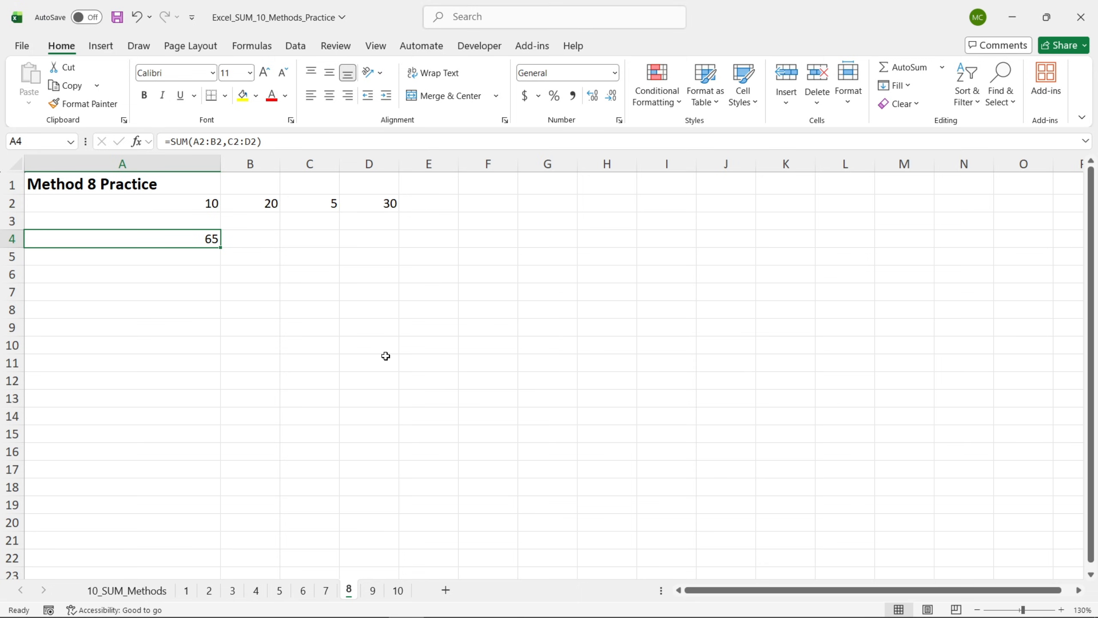
On sheet 9, use SUM's arguments dialog in cell A3 to total the entire columns B:D
click(377, 596)
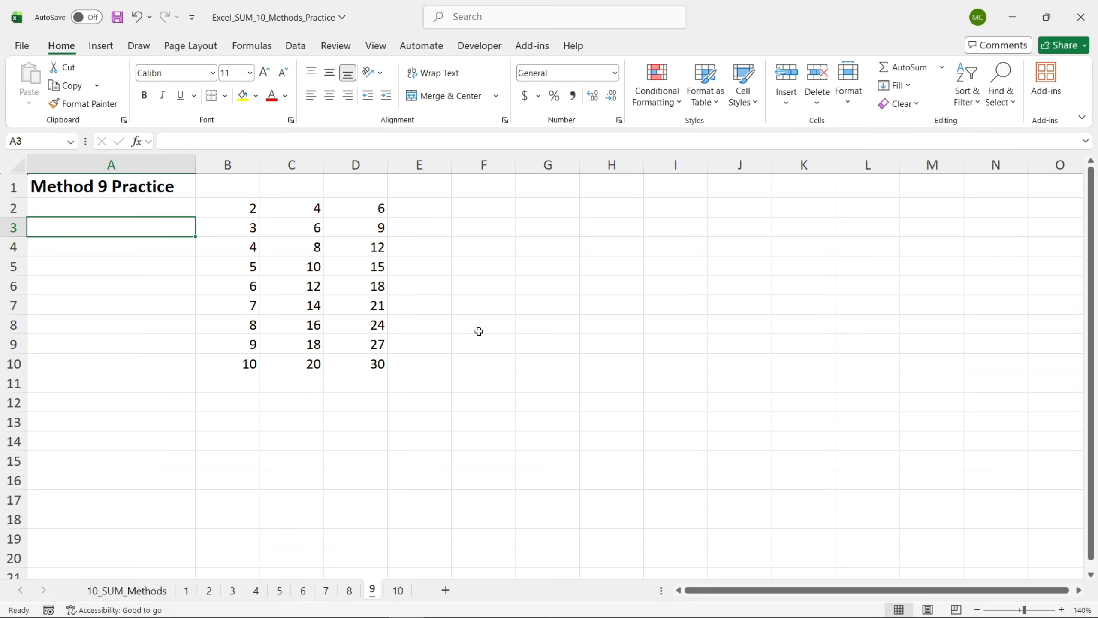
text(=SUM)
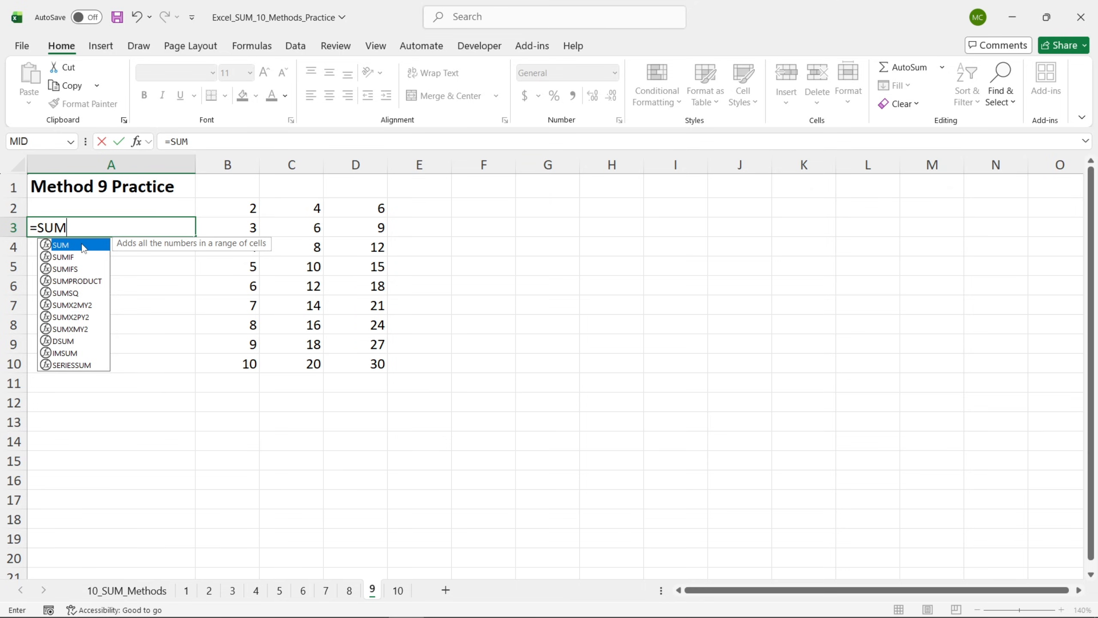
double_click(71, 246)
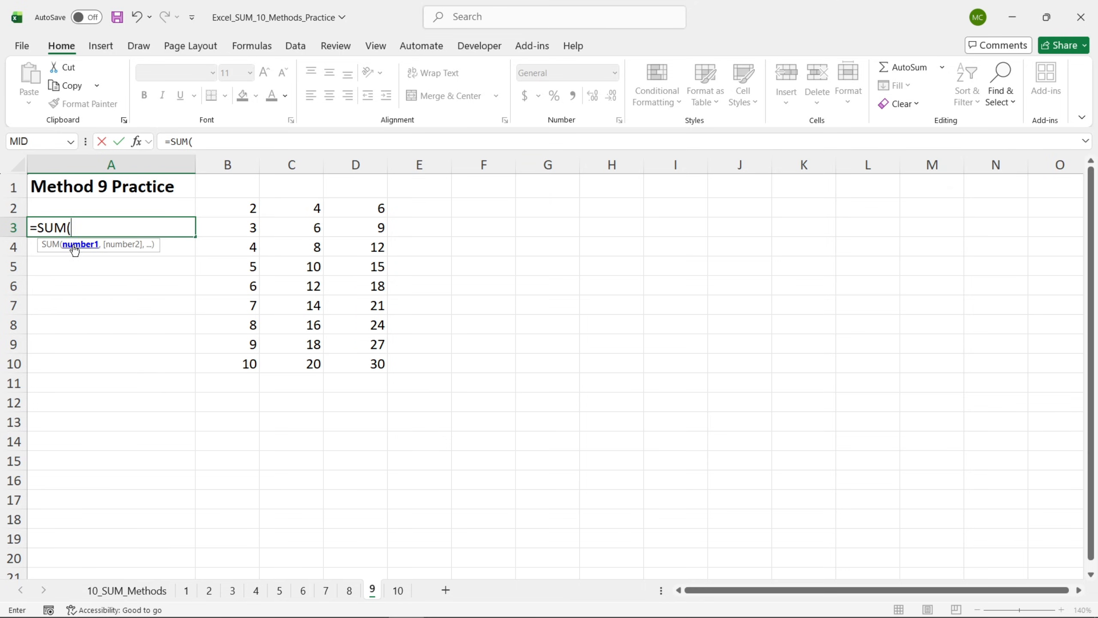
click(138, 141)
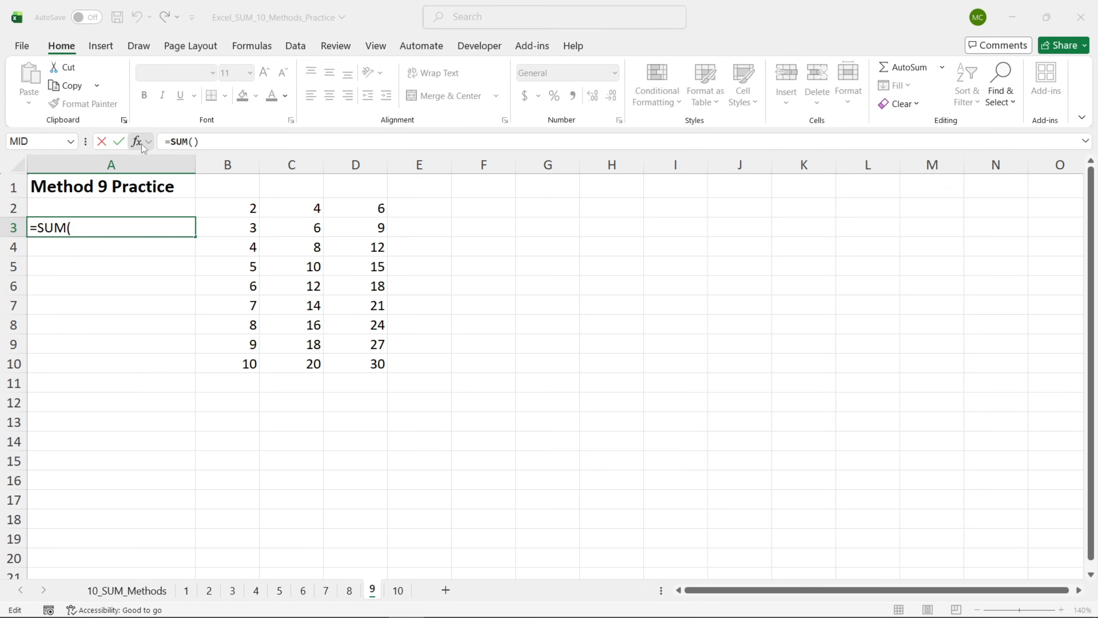
drag(416, 251, 573, 215)
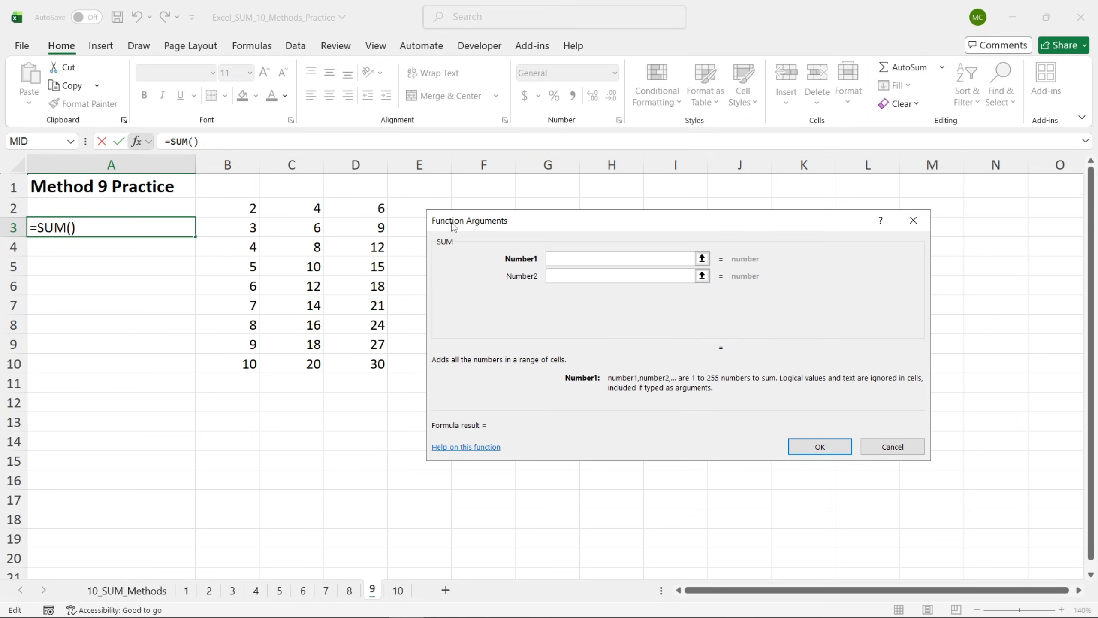
drag(243, 165, 353, 158)
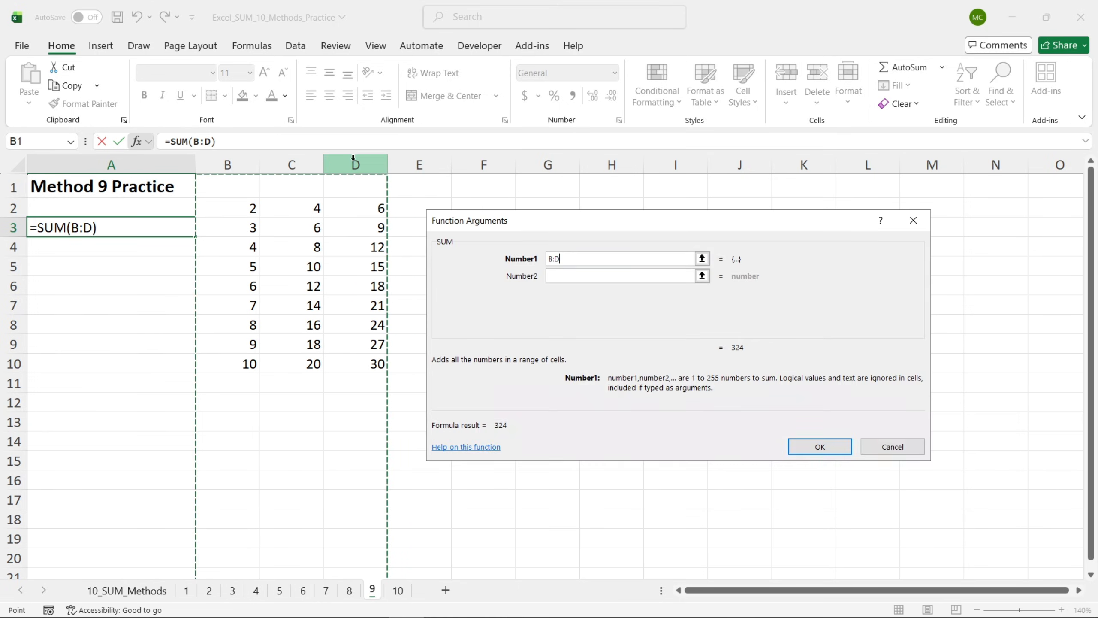
click(801, 446)
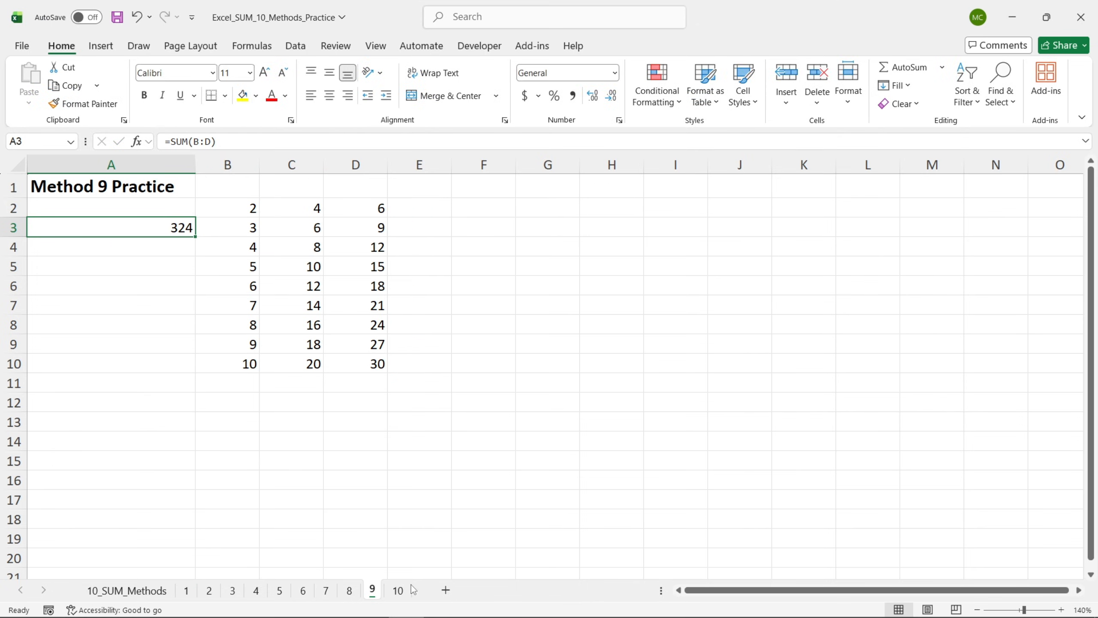
On sheet 10, start a ROUND formula in cell A3 and open its arguments dialog
click(398, 591)
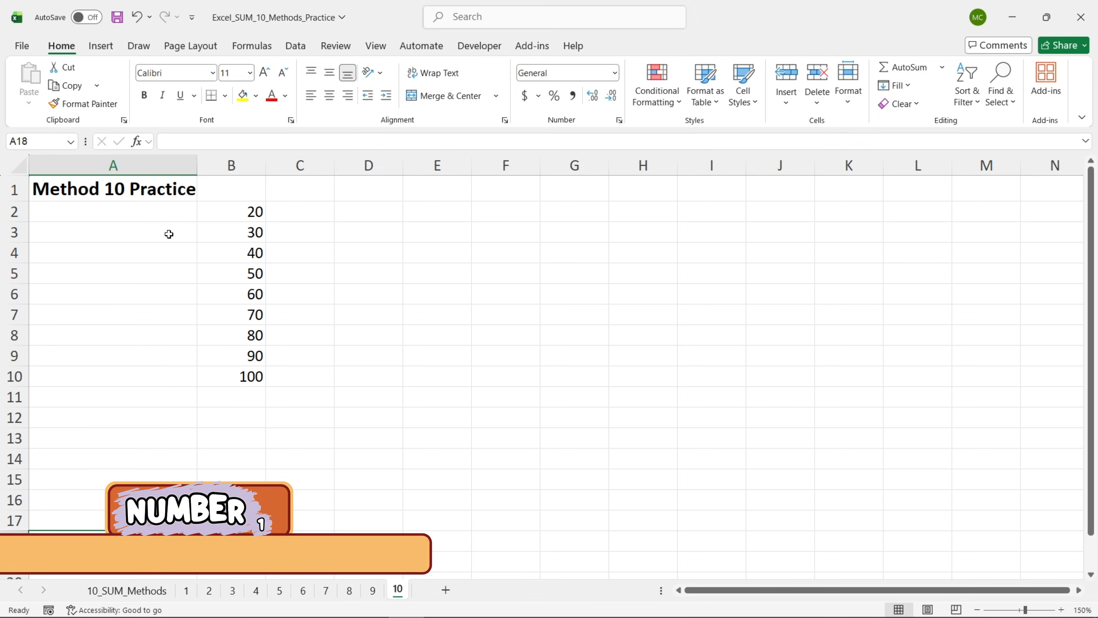
click(155, 232)
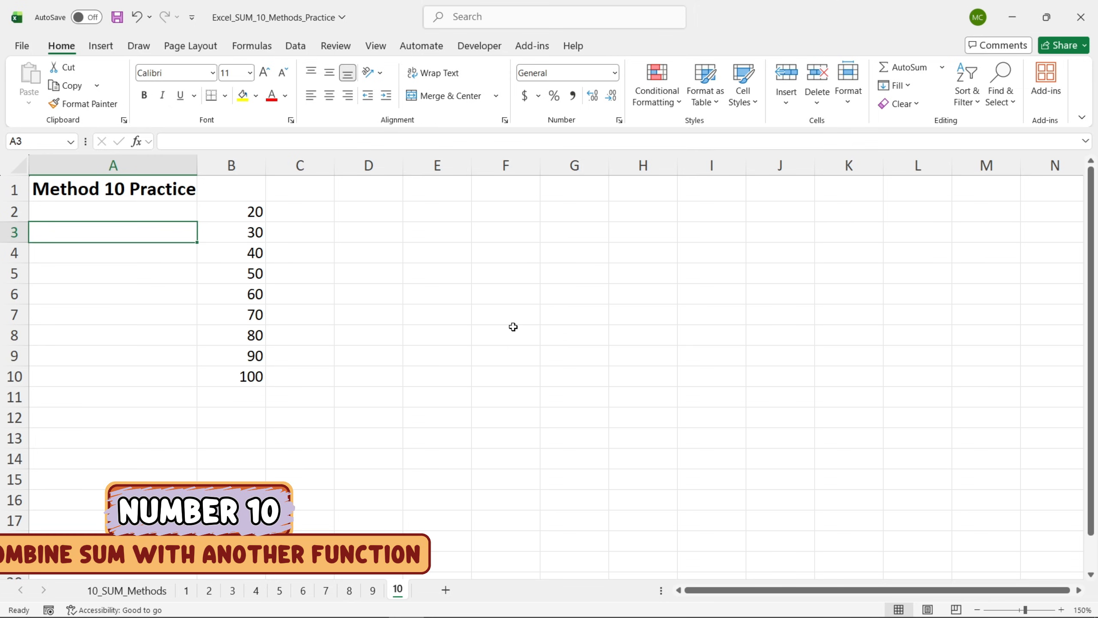
text(=)
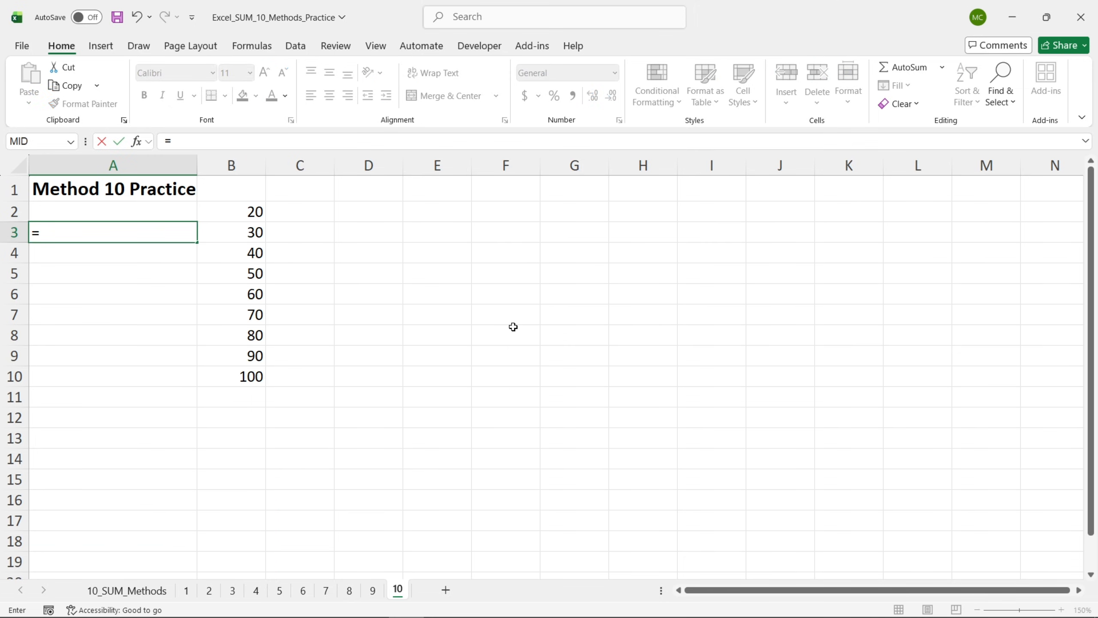
text(SU)
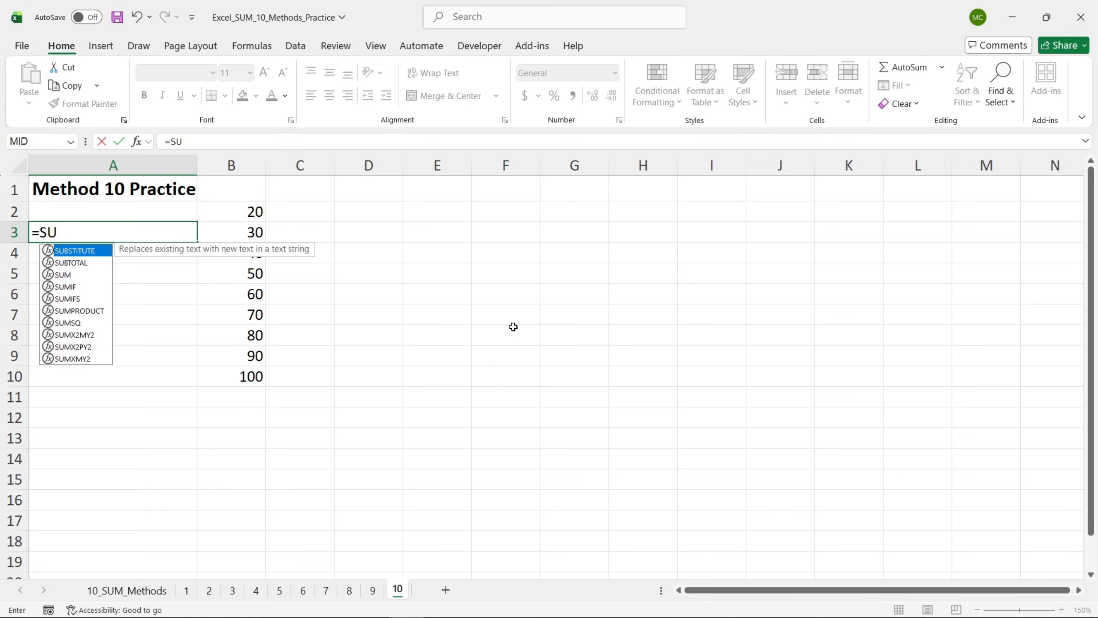
key(BackSpace)
key(BackSpace)
text(ROUN)
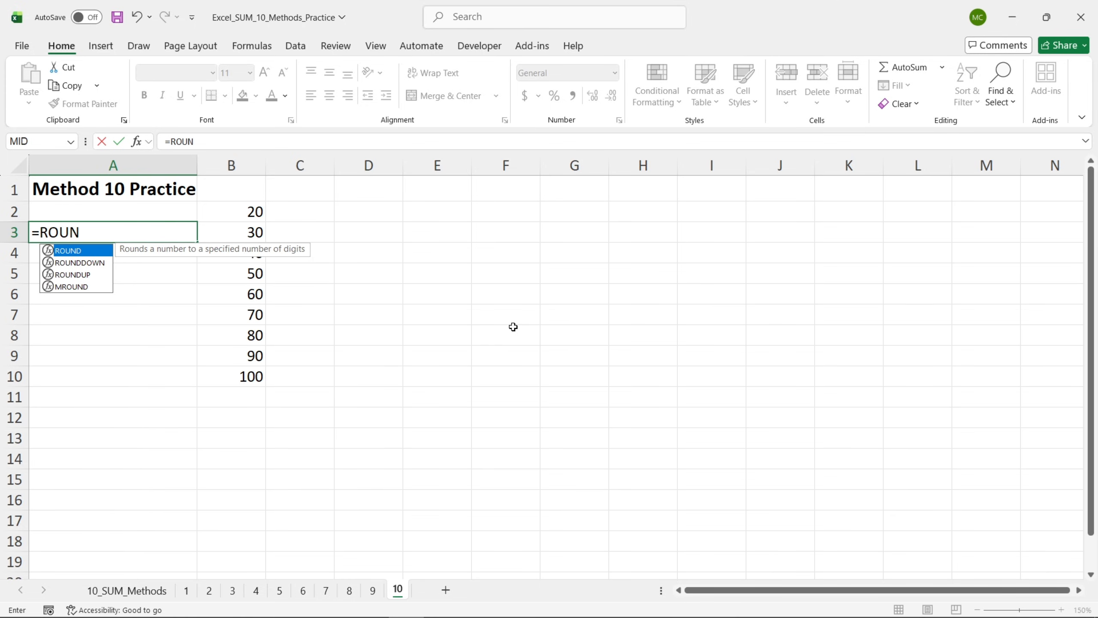
text(D)
double_click(74, 251)
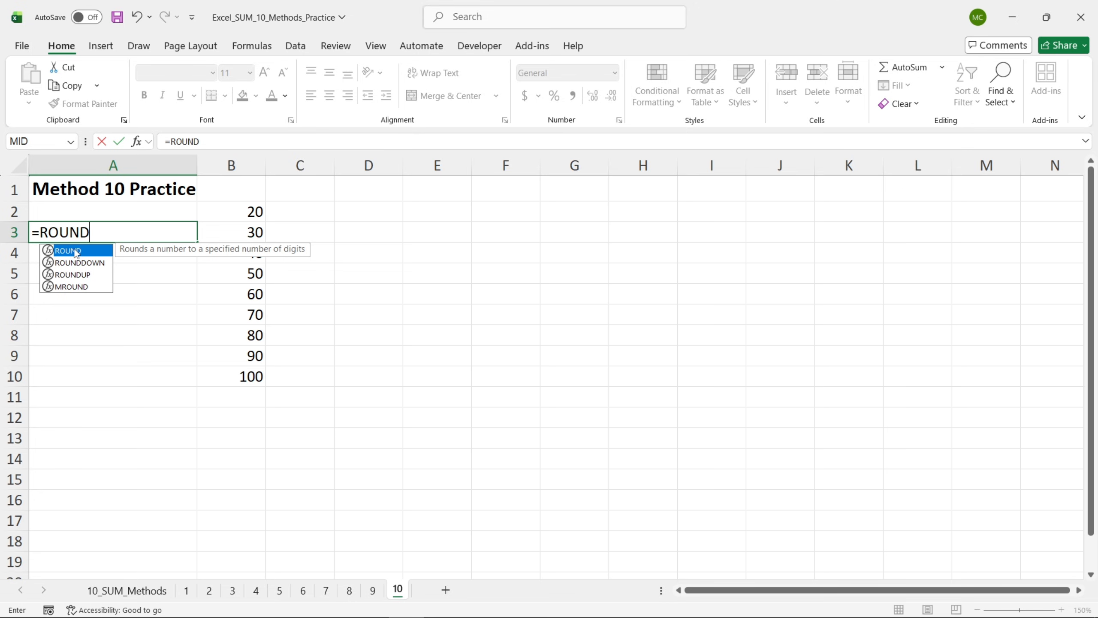
click(139, 144)
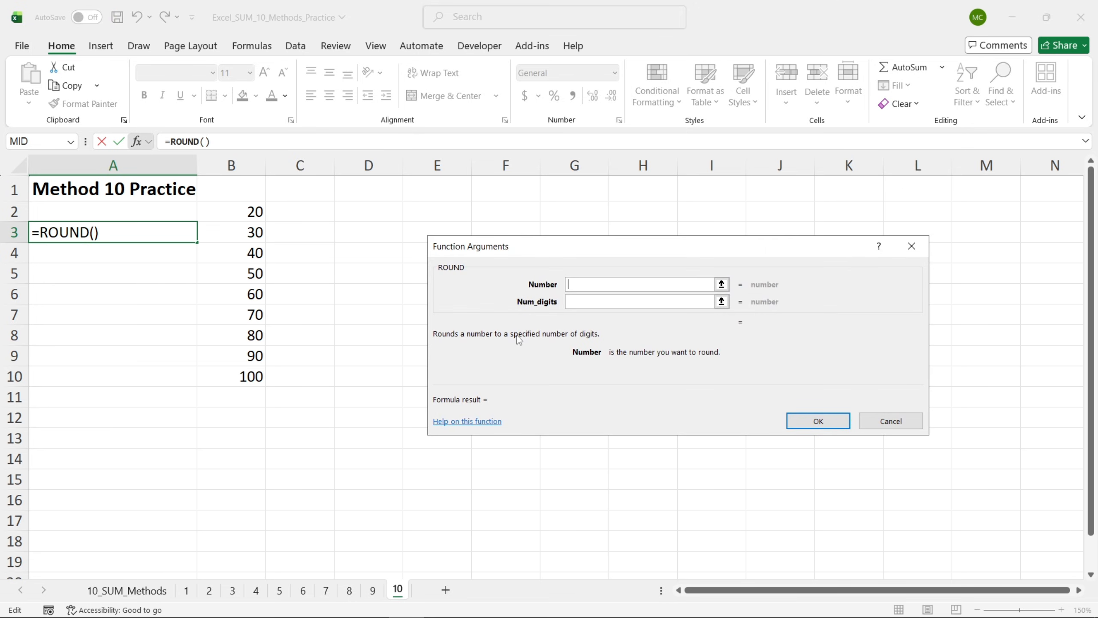
Set ROUND's number argument to SUM(B2:B10) and its number of digits to 0, and enter the formula
text(SUM)
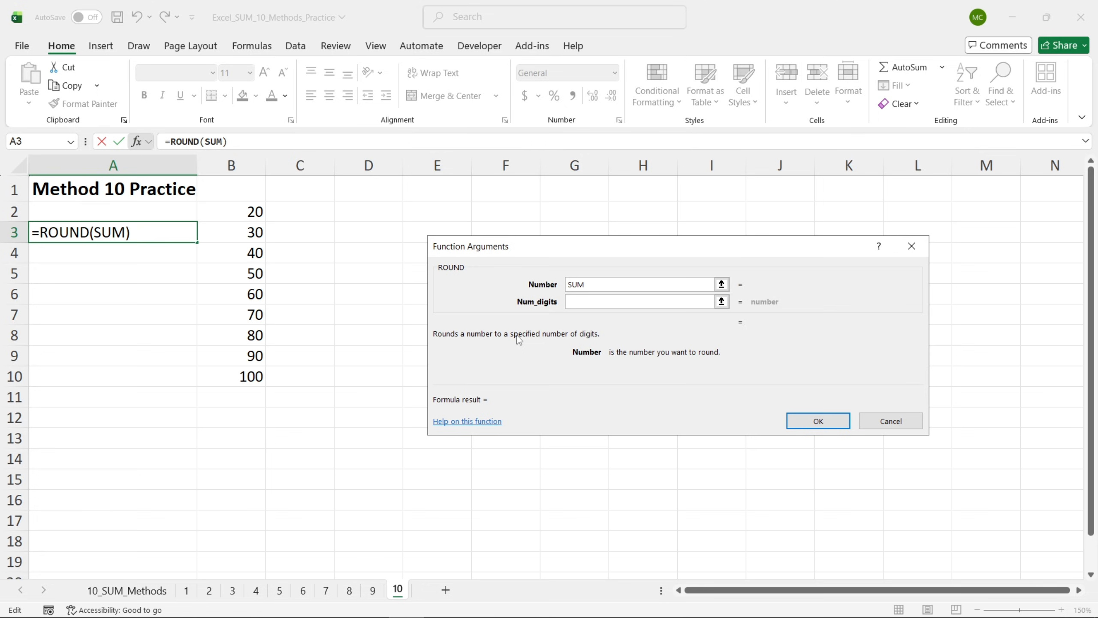
text(()
drag(232, 215, 249, 368)
text())
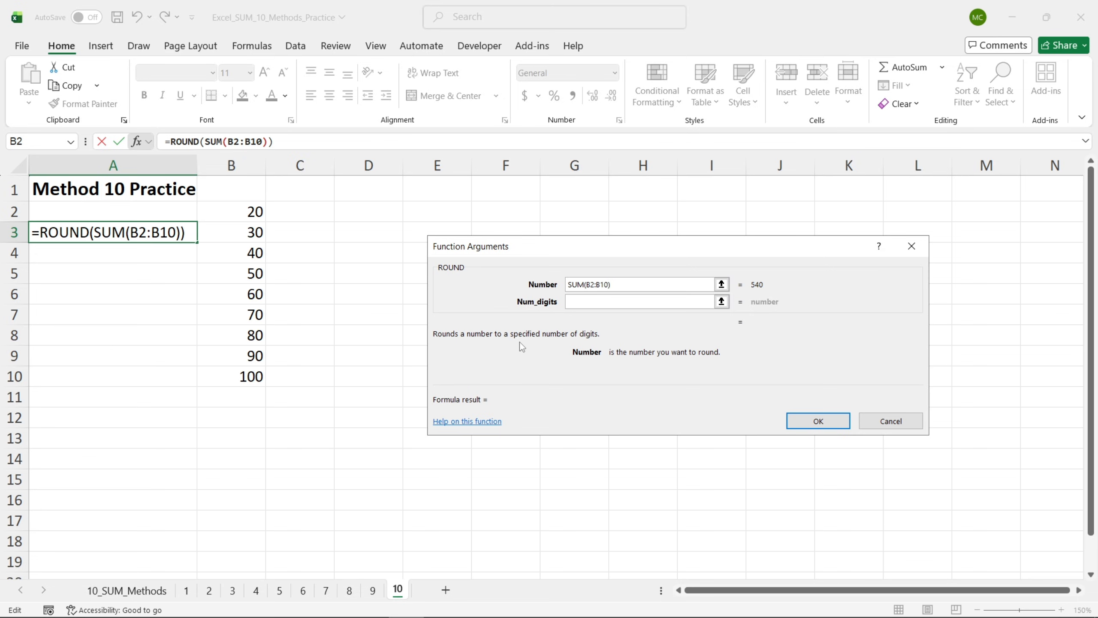
click(637, 301)
text(0)
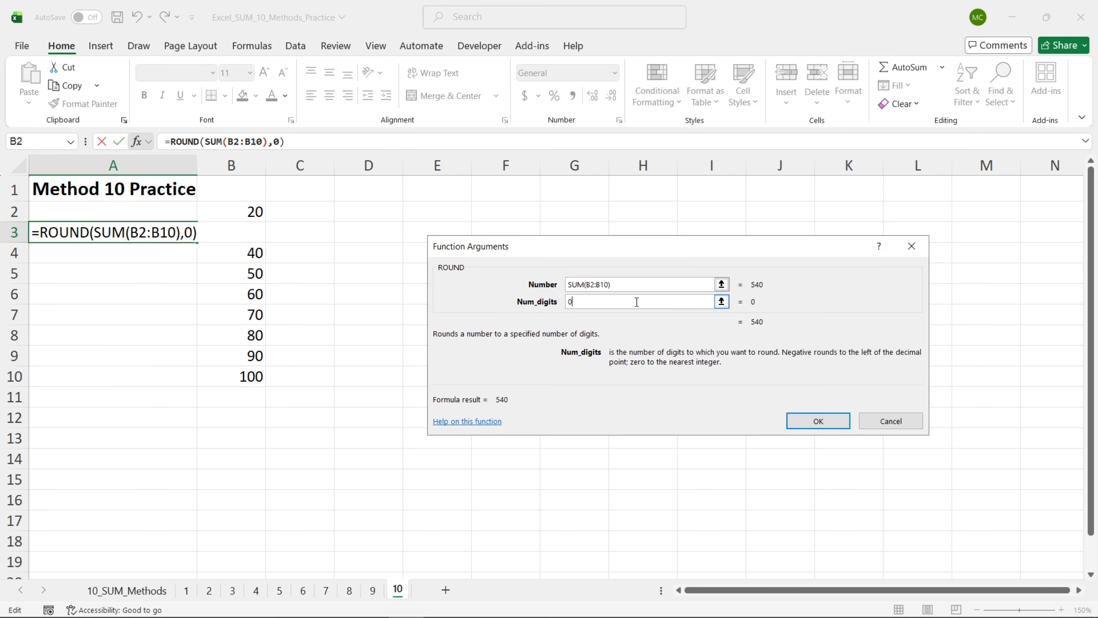
click(800, 422)
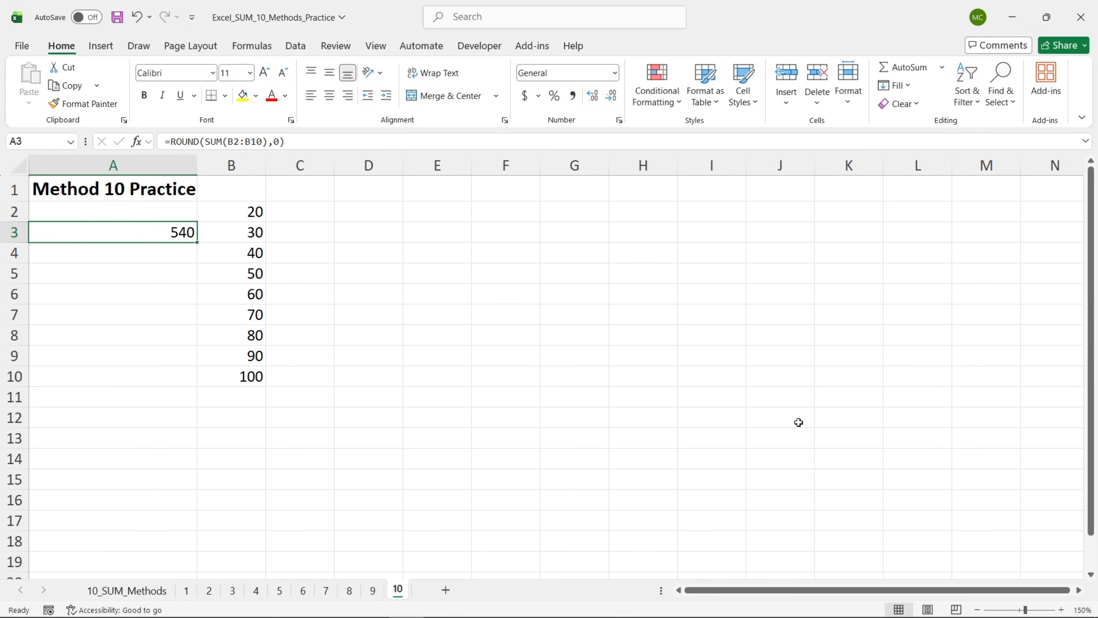